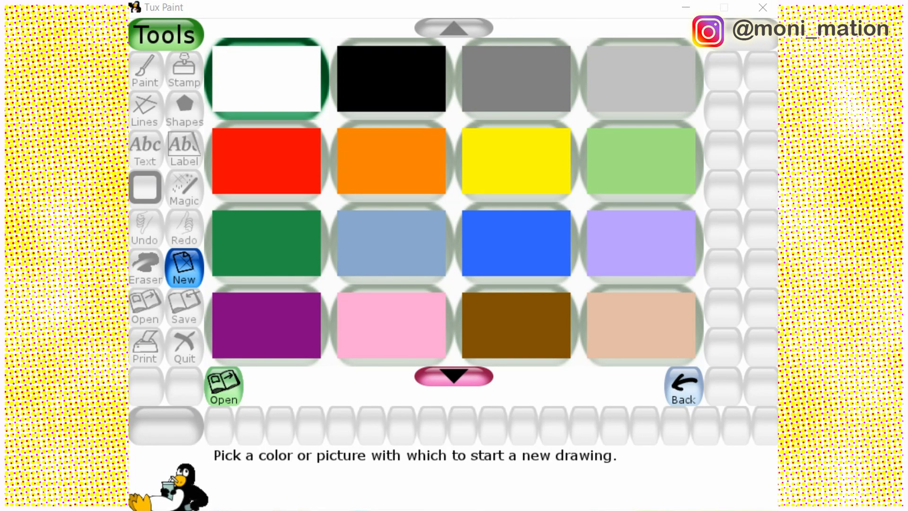
# Start a new drawing with a plain light green background.
pyautogui.click(654, 177)
pyautogui.click(655, 177)
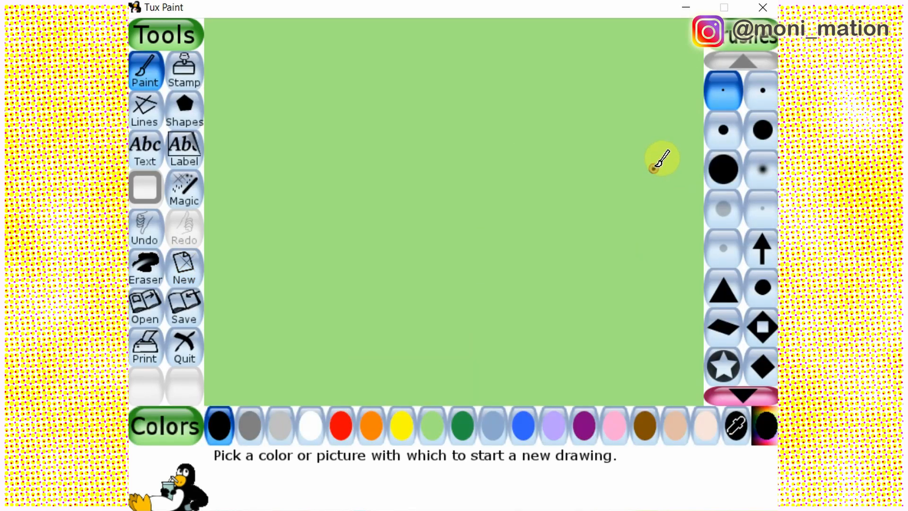
pyautogui.click(146, 231)
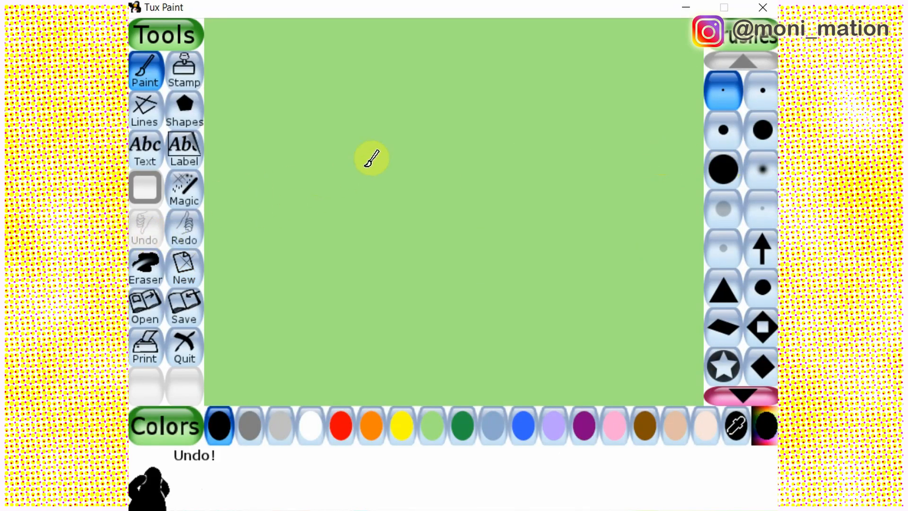
# Paint light green foliage across the lower part of the canvas with the leafy vine brush, saving the image partway through.
pyautogui.click(184, 186)
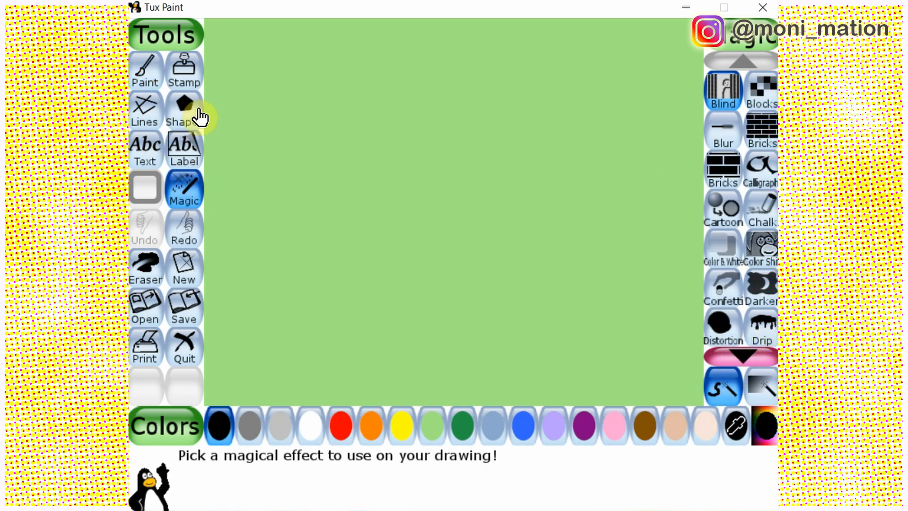
pyautogui.click(145, 71)
pyautogui.click(734, 397)
pyautogui.click(745, 396)
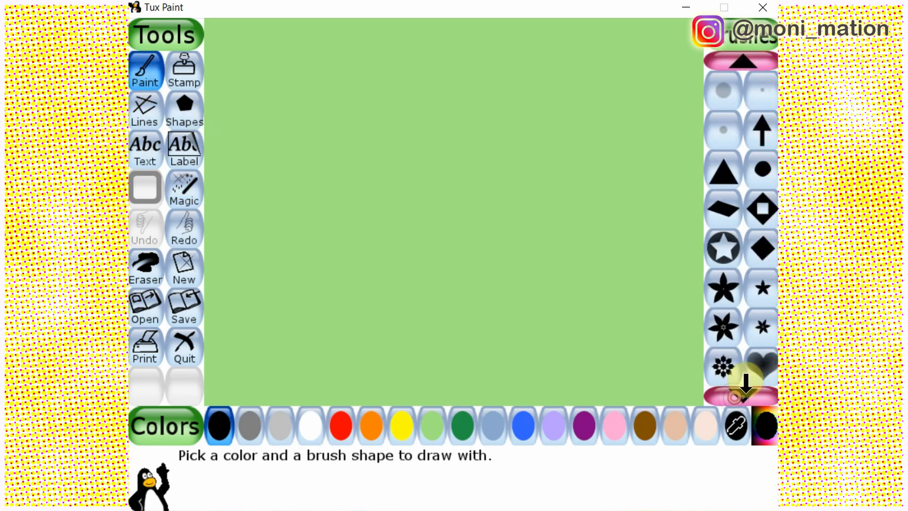
pyautogui.click(746, 396)
pyautogui.click(748, 397)
pyautogui.click(750, 398)
pyautogui.click(749, 398)
pyautogui.click(750, 399)
pyautogui.click(750, 398)
pyautogui.click(750, 398)
pyautogui.click(749, 398)
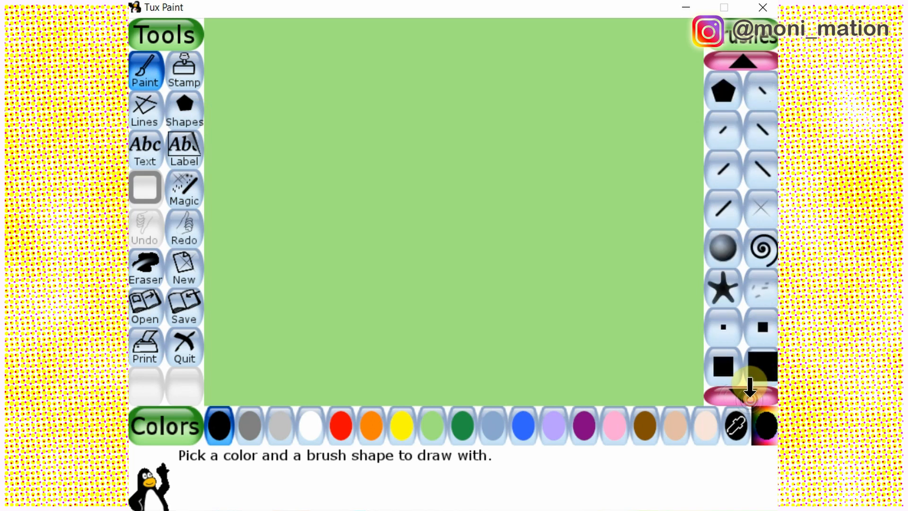
pyautogui.click(750, 399)
pyautogui.click(750, 398)
pyautogui.click(749, 398)
pyautogui.click(750, 398)
pyautogui.click(750, 399)
pyautogui.click(758, 341)
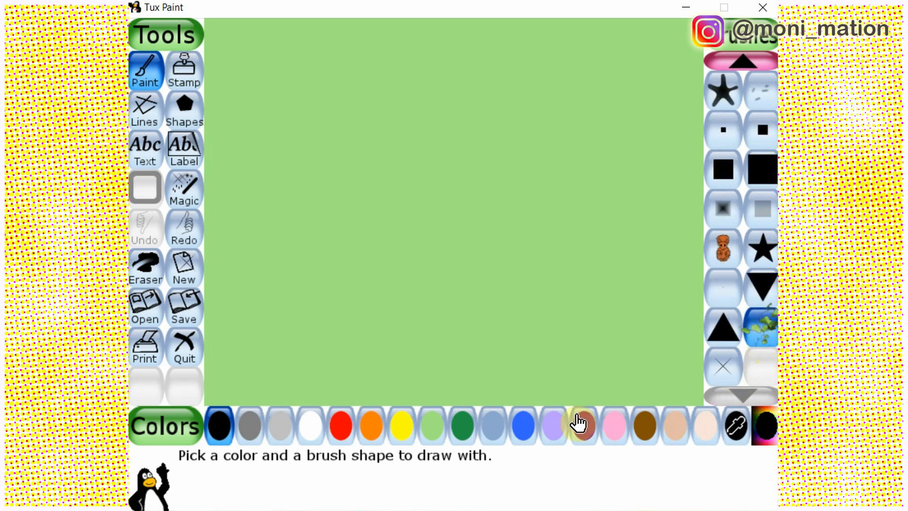
pyautogui.click(462, 426)
pyautogui.click(432, 426)
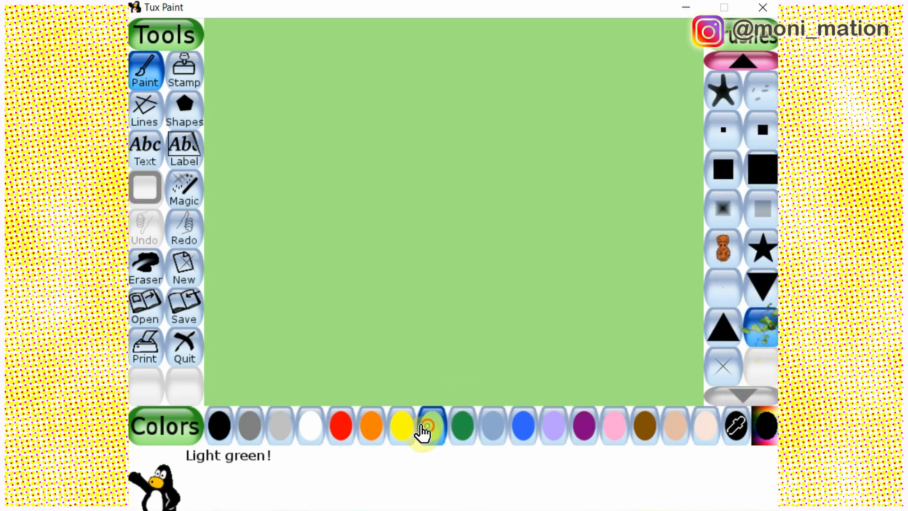
pyautogui.moveTo(222, 392)
pyautogui.mouseDown()
pyautogui.moveTo(640, 257)
pyautogui.moveTo(355, 392)
pyautogui.moveTo(605, 312)
pyautogui.moveTo(548, 339)
pyautogui.moveTo(562, 355)
pyautogui.moveTo(702, 378)
pyautogui.mouseUp()
pyautogui.click(200, 322)
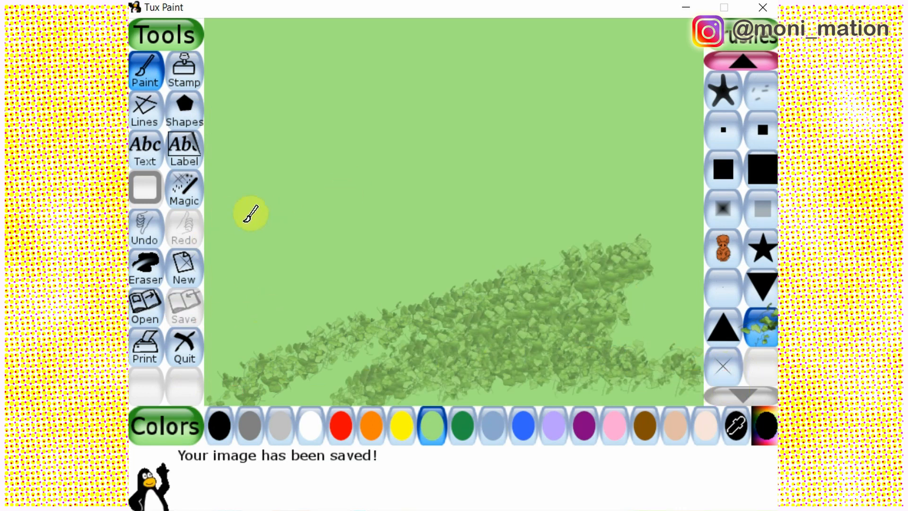
pyautogui.moveTo(348, 189)
pyautogui.mouseDown()
pyautogui.moveTo(259, 349)
pyautogui.moveTo(211, 304)
pyautogui.mouseUp()
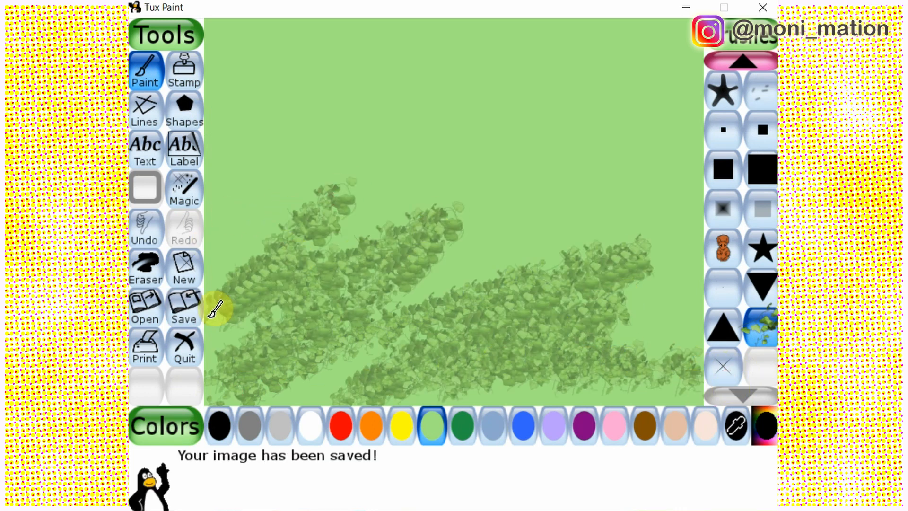
# Paint dark green foliage over the light green leaves and soften it with the Blur magic effect.
pyautogui.click(462, 427)
pyautogui.moveTo(259, 230)
pyautogui.mouseDown()
pyautogui.moveTo(347, 264)
pyautogui.moveTo(386, 290)
pyautogui.moveTo(523, 298)
pyautogui.moveTo(515, 331)
pyautogui.moveTo(696, 340)
pyautogui.moveTo(681, 365)
pyautogui.moveTo(708, 377)
pyautogui.moveTo(211, 399)
pyautogui.mouseUp()
pyautogui.click(184, 206)
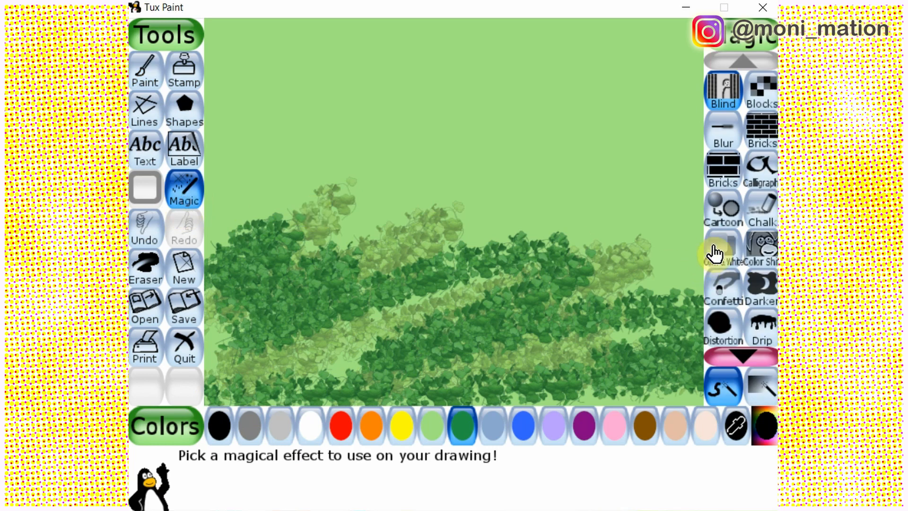
pyautogui.click(718, 138)
pyautogui.moveTo(501, 293)
pyautogui.mouseDown()
pyautogui.moveTo(334, 361)
pyautogui.moveTo(367, 304)
pyautogui.moveTo(429, 235)
pyautogui.moveTo(263, 270)
pyautogui.moveTo(229, 263)
pyautogui.moveTo(648, 304)
pyautogui.moveTo(509, 387)
pyautogui.moveTo(678, 389)
pyautogui.moveTo(652, 419)
pyautogui.moveTo(619, 430)
pyautogui.mouseUp()
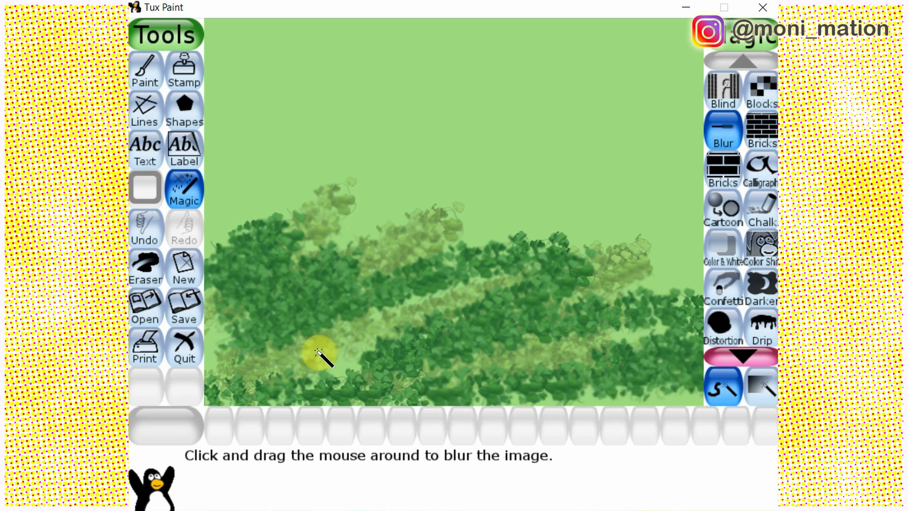
# Draw the bird's pointed upper beak as two black lines above the foliage, using the smallest round brush.
pyautogui.click(148, 75)
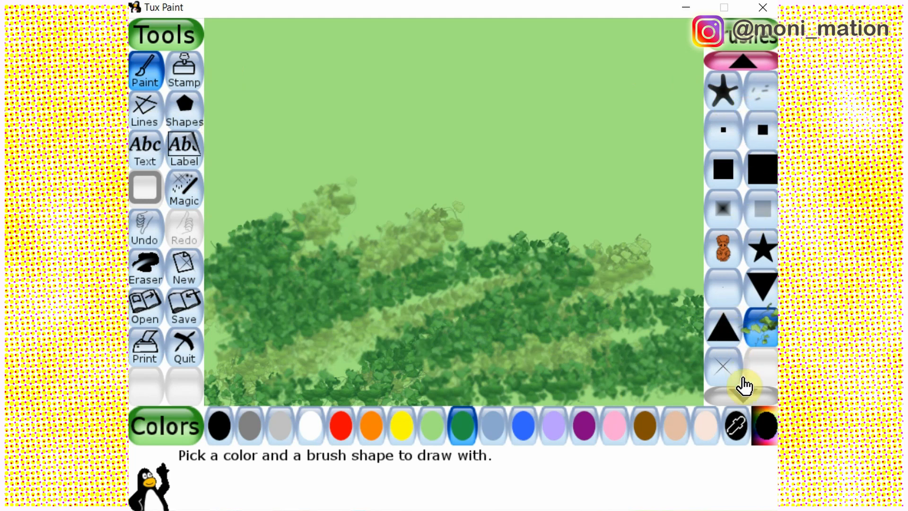
pyautogui.click(746, 66)
pyautogui.click(746, 66)
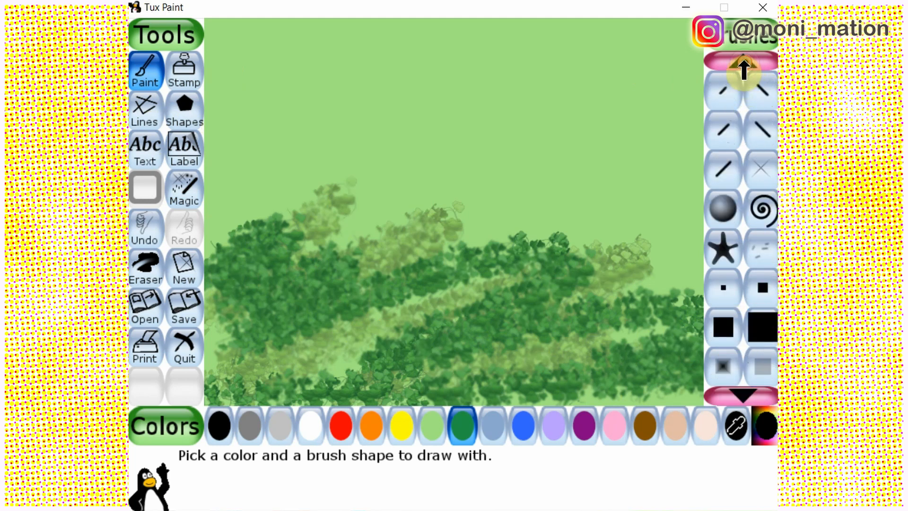
pyautogui.click(746, 66)
pyautogui.click(746, 64)
pyautogui.click(745, 65)
pyautogui.click(745, 65)
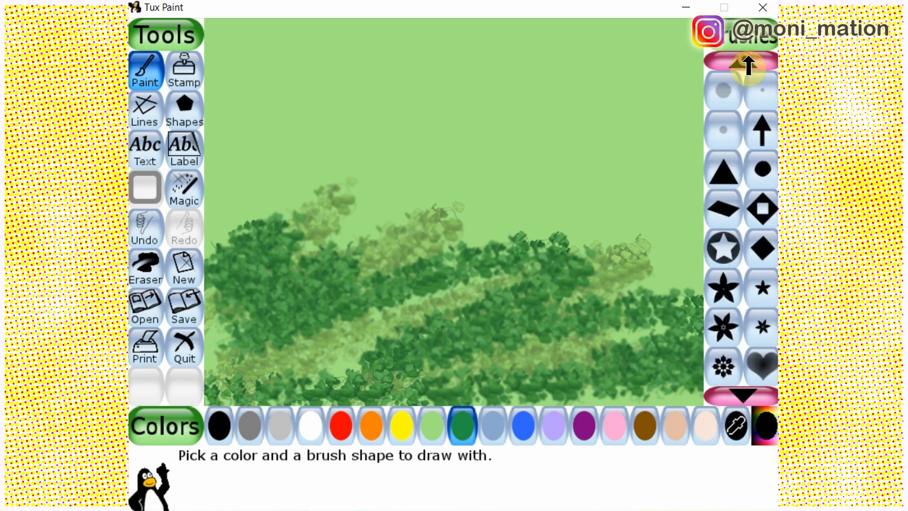
pyautogui.click(745, 65)
pyautogui.click(754, 101)
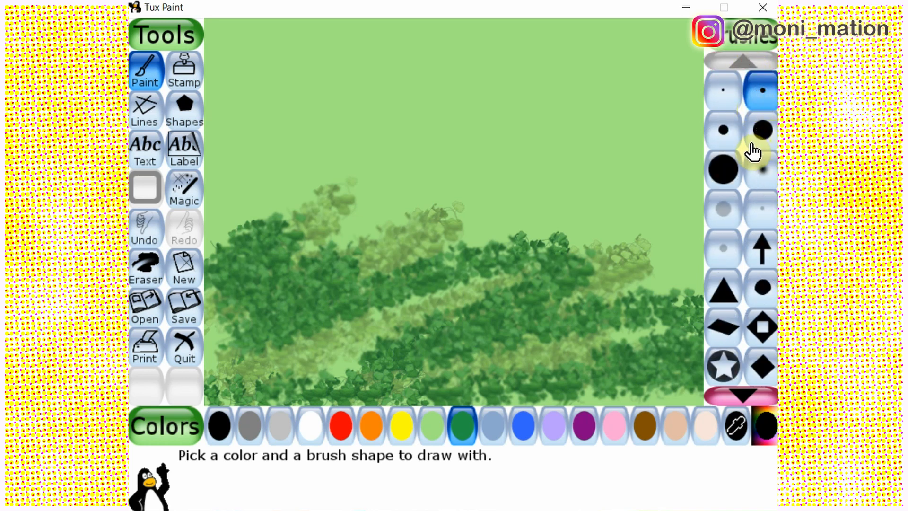
pyautogui.click(218, 426)
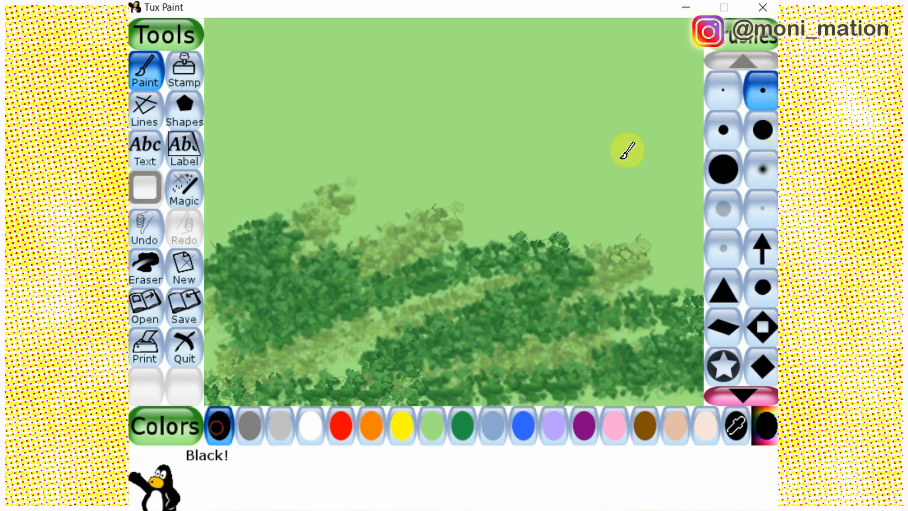
pyautogui.click(722, 95)
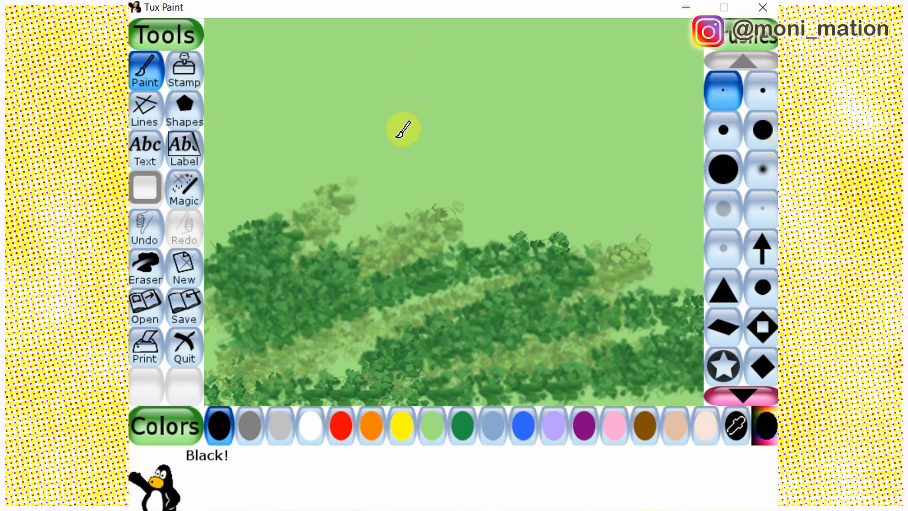
pyautogui.moveTo(381, 133)
pyautogui.mouseDown()
pyautogui.moveTo(331, 166)
pyautogui.moveTo(375, 150)
pyautogui.moveTo(387, 155)
pyautogui.mouseUp()
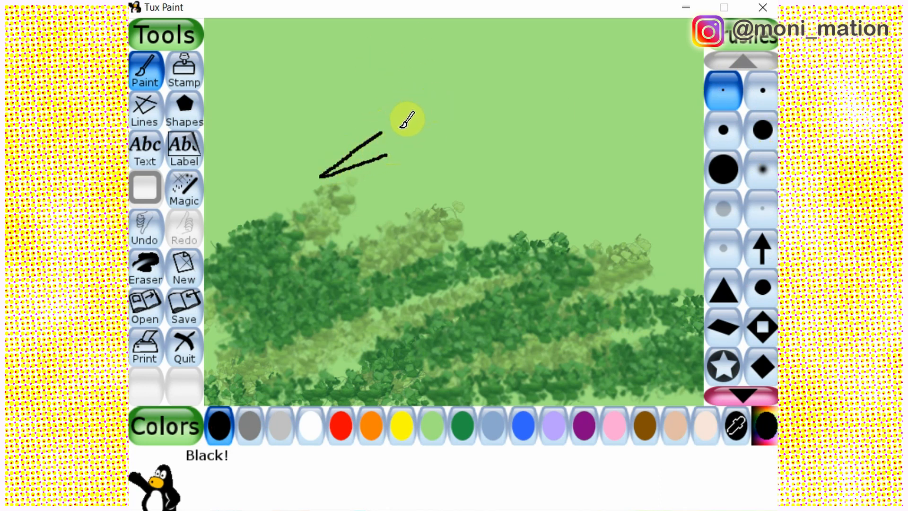
# Draw the bird's domed head from the beak, undoing the first attempt, and add the long curved line of its back.
pyautogui.moveTo(399, 109); pyautogui.dragTo(427, 100)
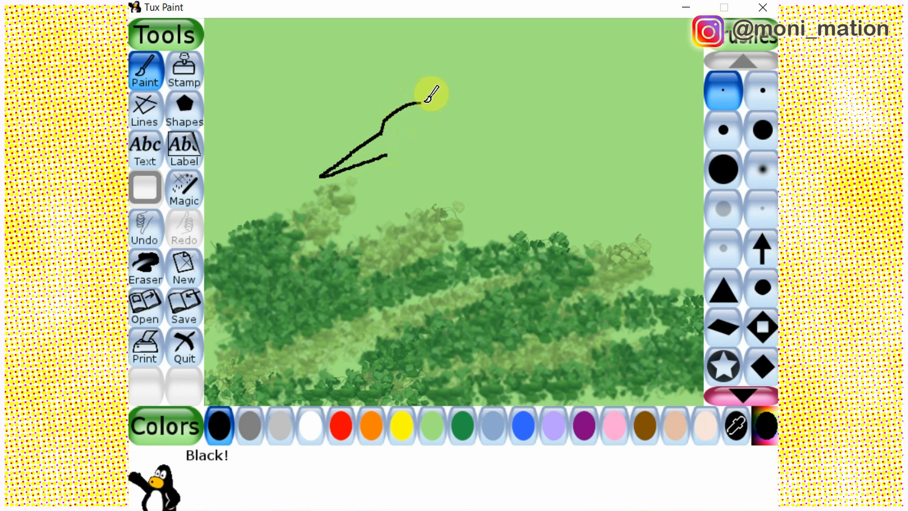
pyautogui.click(146, 226)
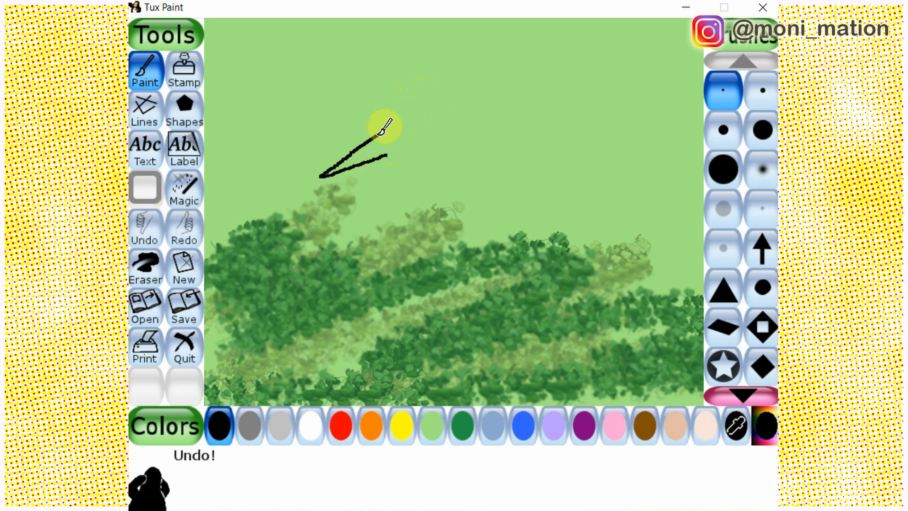
pyautogui.moveTo(380, 133)
pyautogui.mouseDown()
pyautogui.moveTo(393, 91)
pyautogui.moveTo(426, 78)
pyautogui.moveTo(459, 77)
pyautogui.moveTo(502, 121)
pyautogui.mouseUp()
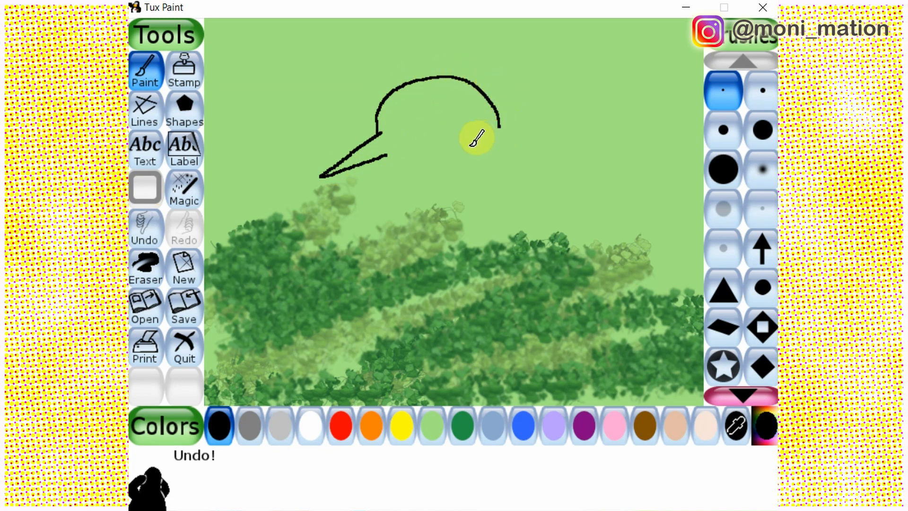
pyautogui.moveTo(425, 148)
pyautogui.mouseDown()
pyautogui.moveTo(492, 126)
pyautogui.moveTo(525, 135)
pyautogui.moveTo(569, 189)
pyautogui.moveTo(609, 289)
pyautogui.mouseUp()
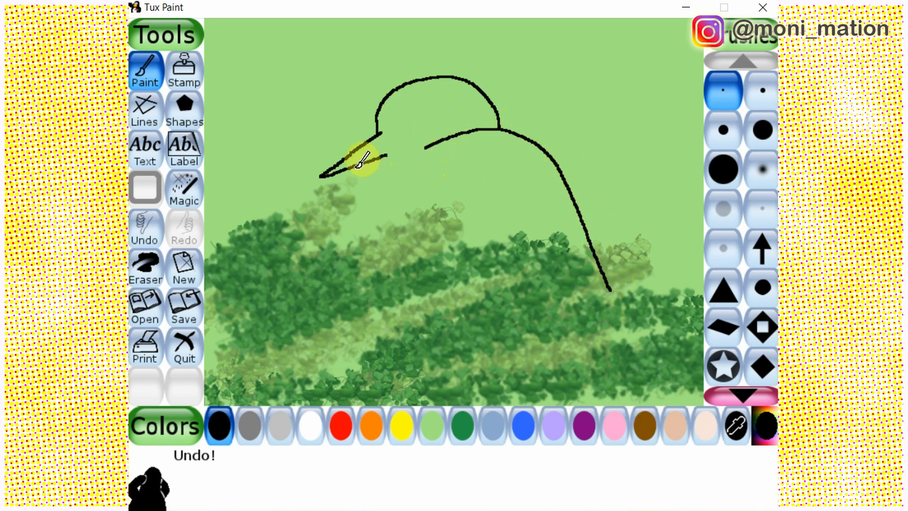
# Draw the lower beak and throat, and continue into a curved belly line ending in jagged feather strokes.
pyautogui.moveTo(339, 168)
pyautogui.mouseDown()
pyautogui.moveTo(379, 170)
pyautogui.moveTo(420, 150)
pyautogui.moveTo(389, 186)
pyautogui.mouseUp()
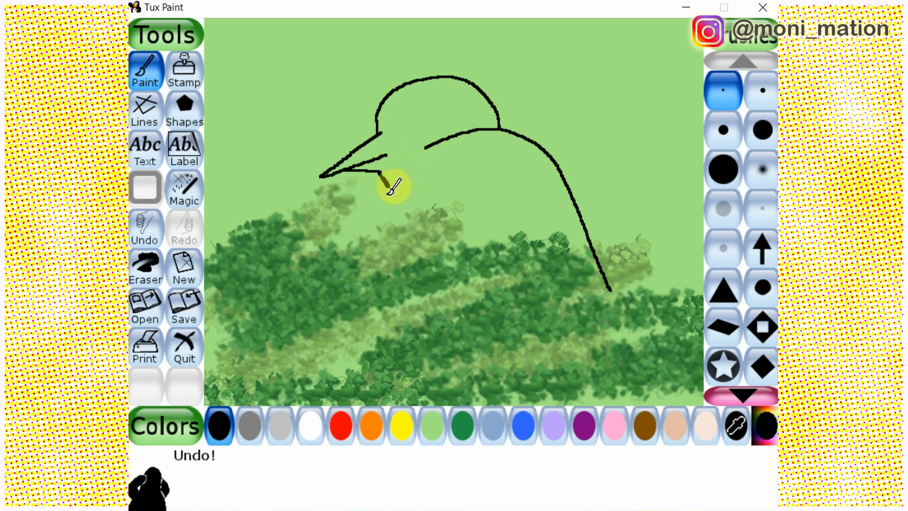
pyautogui.moveTo(389, 185)
pyautogui.mouseDown()
pyautogui.moveTo(391, 224)
pyautogui.moveTo(418, 267)
pyautogui.moveTo(463, 300)
pyautogui.moveTo(478, 305)
pyautogui.moveTo(484, 293)
pyautogui.moveTo(504, 315)
pyautogui.mouseUp()
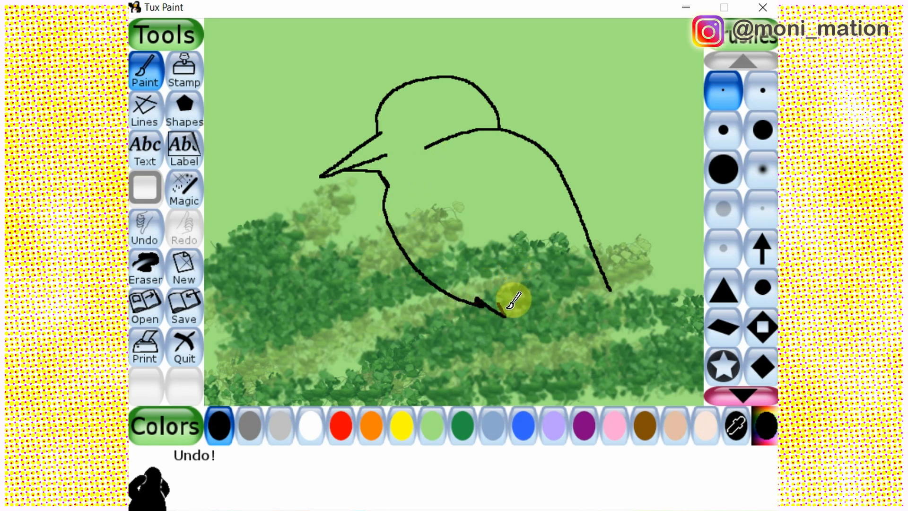
pyautogui.click(502, 307)
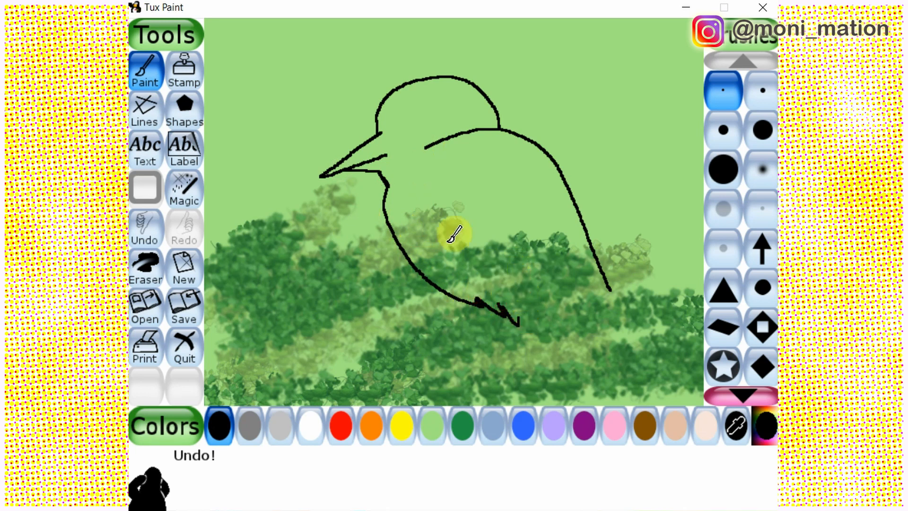
# Outline the folded wing inside the body with a jagged upper feather row and long overlapping flight feathers tapering toward the tail.
pyautogui.moveTo(408, 172)
pyautogui.mouseDown()
pyautogui.moveTo(425, 222)
pyautogui.moveTo(465, 247)
pyautogui.moveTo(451, 228)
pyautogui.moveTo(463, 243)
pyautogui.moveTo(499, 254)
pyautogui.moveTo(489, 236)
pyautogui.moveTo(509, 254)
pyautogui.moveTo(534, 247)
pyautogui.moveTo(521, 232)
pyautogui.moveTo(531, 239)
pyautogui.moveTo(518, 246)
pyautogui.moveTo(557, 255)
pyautogui.moveTo(544, 236)
pyautogui.moveTo(568, 243)
pyautogui.mouseUp()
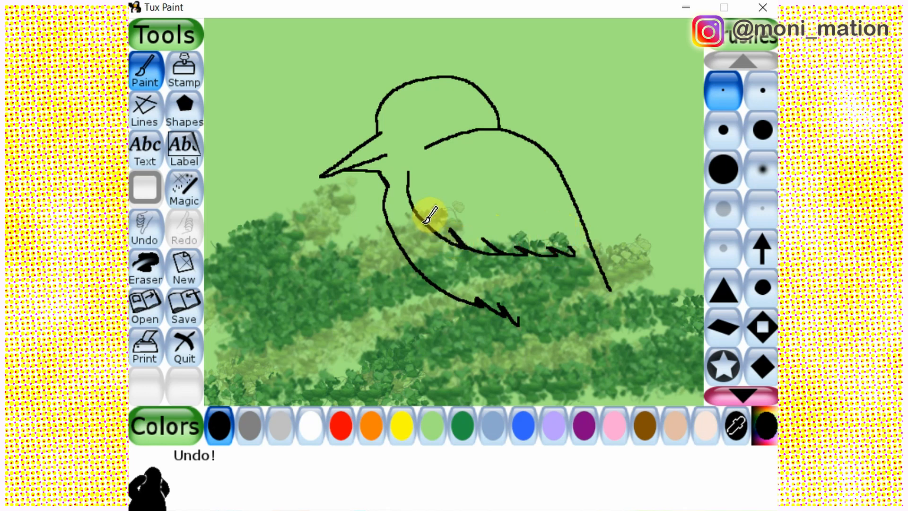
pyautogui.moveTo(430, 215); pyautogui.dragTo(551, 311)
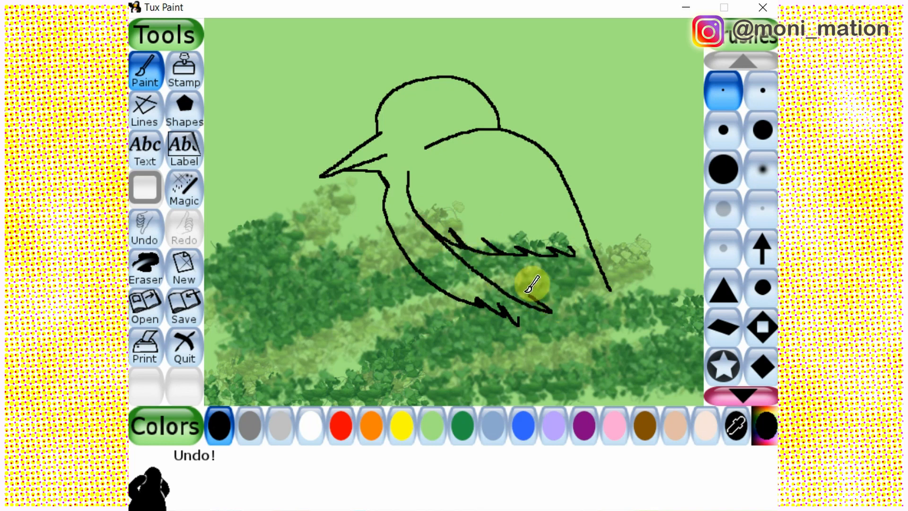
pyautogui.moveTo(503, 272)
pyautogui.mouseDown()
pyautogui.moveTo(577, 308)
pyautogui.moveTo(575, 315)
pyautogui.mouseUp()
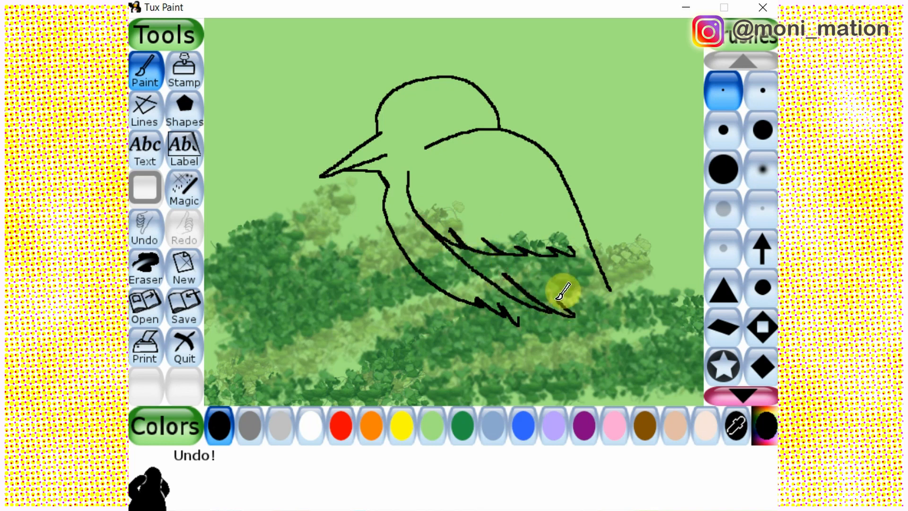
pyautogui.moveTo(533, 276)
pyautogui.mouseDown()
pyautogui.moveTo(590, 314)
pyautogui.moveTo(592, 305)
pyautogui.moveTo(613, 315)
pyautogui.moveTo(570, 259)
pyautogui.mouseUp()
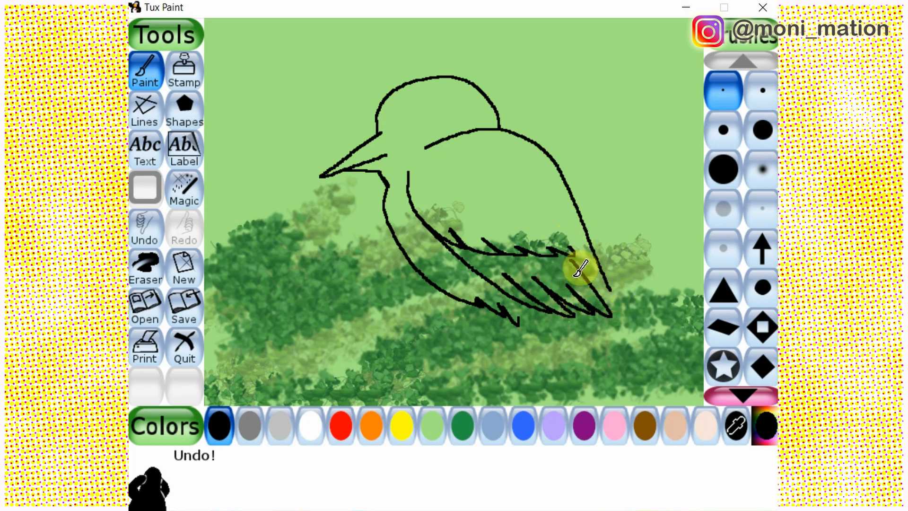
pyautogui.moveTo(534, 306)
pyautogui.mouseDown()
pyautogui.moveTo(624, 341)
pyautogui.moveTo(630, 334)
pyautogui.moveTo(609, 313)
pyautogui.mouseUp()
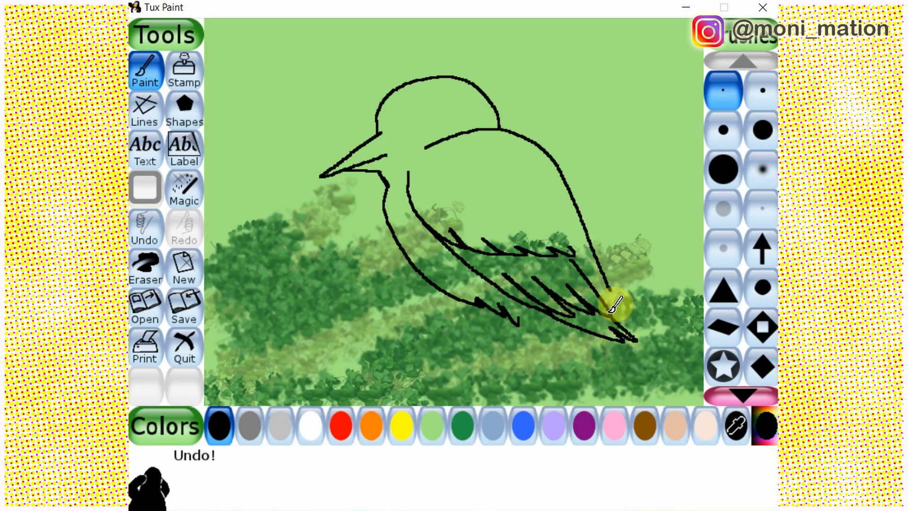
pyautogui.moveTo(563, 253); pyautogui.dragTo(580, 270)
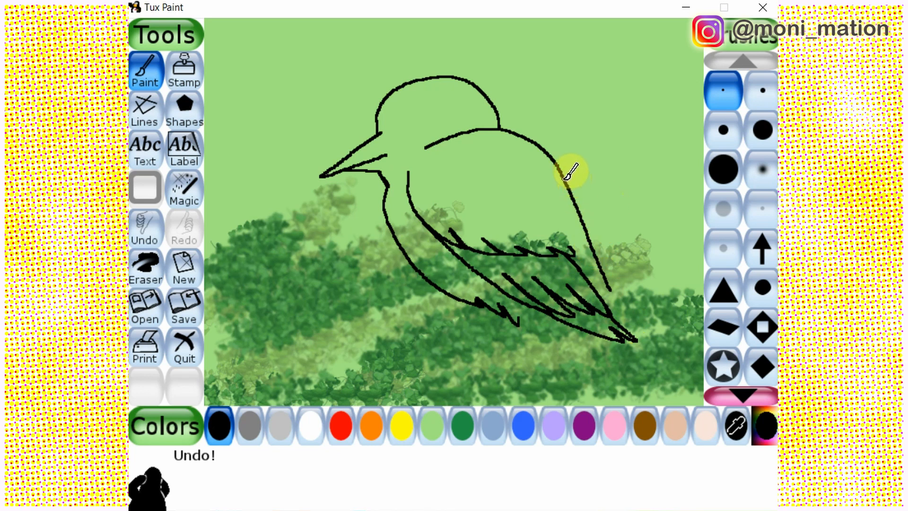
# Draw the jagged feathers along the rear of the back, the pointed tail, and the underside line joining it to the belly.
pyautogui.moveTo(571, 194)
pyautogui.mouseDown()
pyautogui.moveTo(612, 237)
pyautogui.moveTo(599, 237)
pyautogui.moveTo(614, 276)
pyautogui.moveTo(602, 272)
pyautogui.moveTo(665, 350)
pyautogui.moveTo(642, 345)
pyautogui.moveTo(667, 364)
pyautogui.moveTo(624, 331)
pyautogui.mouseUp()
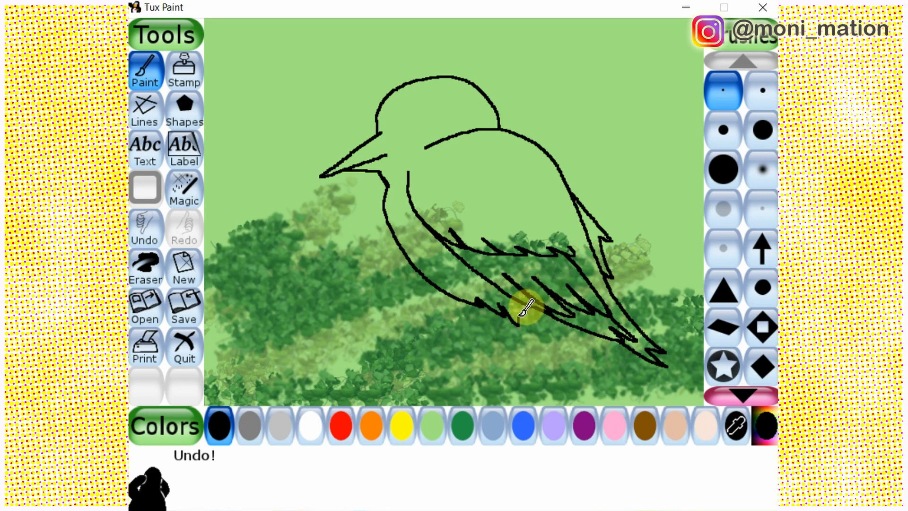
pyautogui.moveTo(518, 317); pyautogui.dragTo(580, 330)
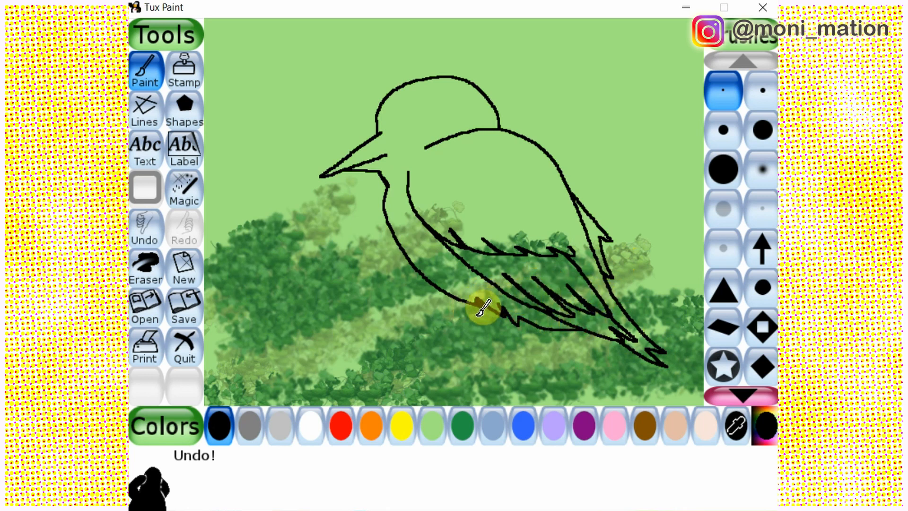
# Draw the bird's leg and rear toe in black below the belly, and outline a curved branch beneath it in brown.
pyautogui.moveTo(486, 335)
pyautogui.mouseDown()
pyautogui.moveTo(513, 308)
pyautogui.moveTo(498, 328)
pyautogui.mouseUp()
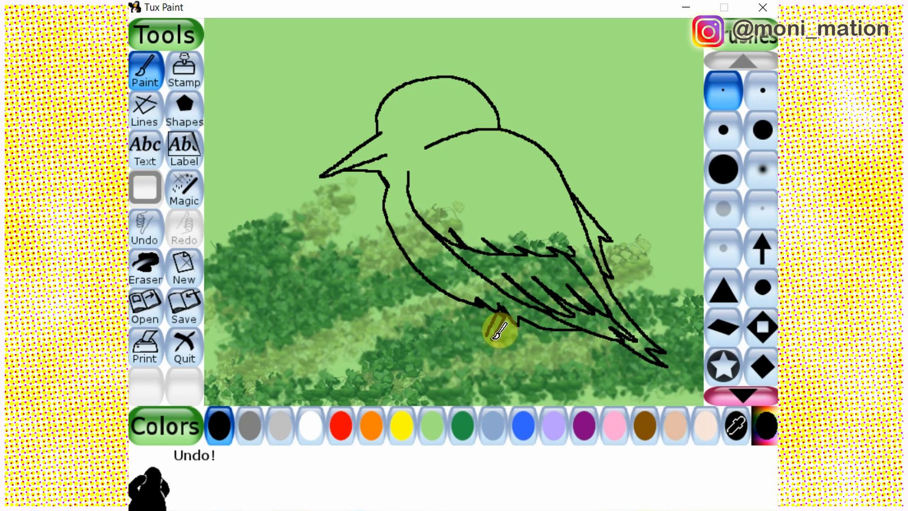
pyautogui.moveTo(494, 336)
pyautogui.mouseDown()
pyautogui.moveTo(513, 365)
pyautogui.moveTo(482, 345)
pyautogui.mouseUp()
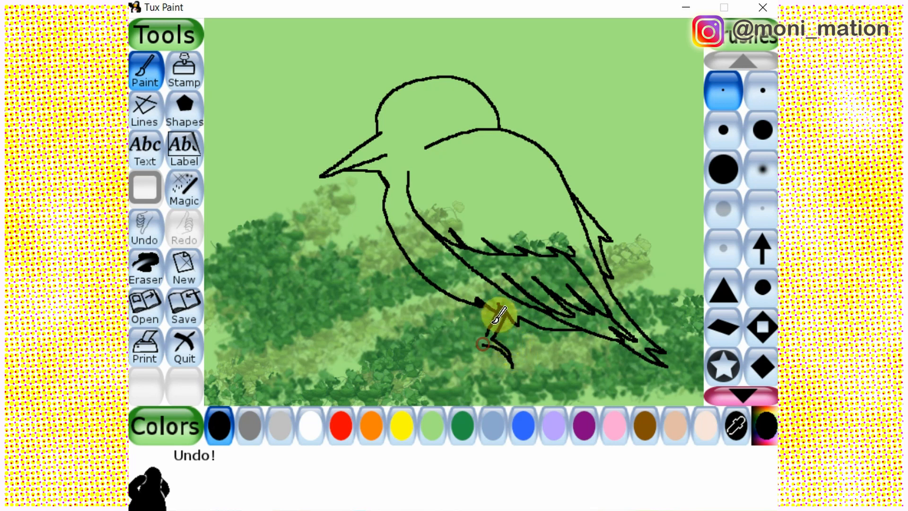
pyautogui.click(646, 426)
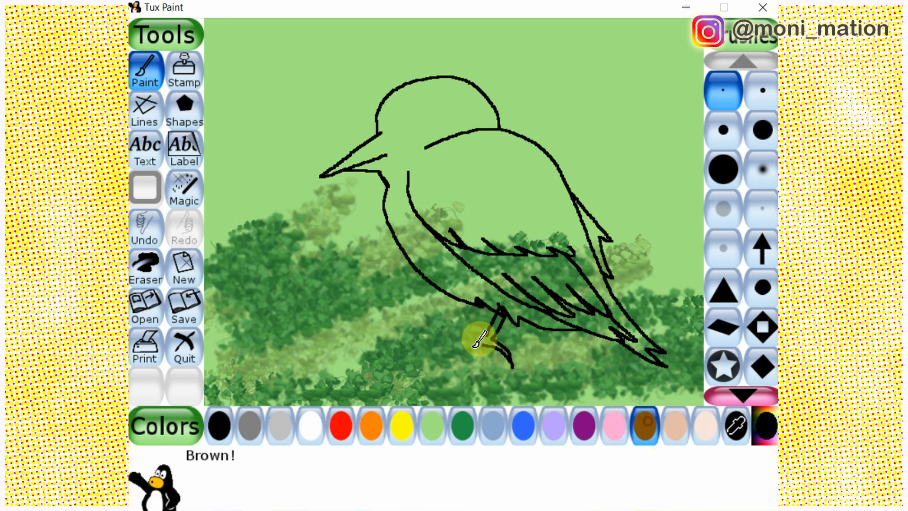
pyautogui.moveTo(483, 346)
pyautogui.mouseDown()
pyautogui.moveTo(440, 361)
pyautogui.moveTo(383, 406)
pyautogui.mouseUp()
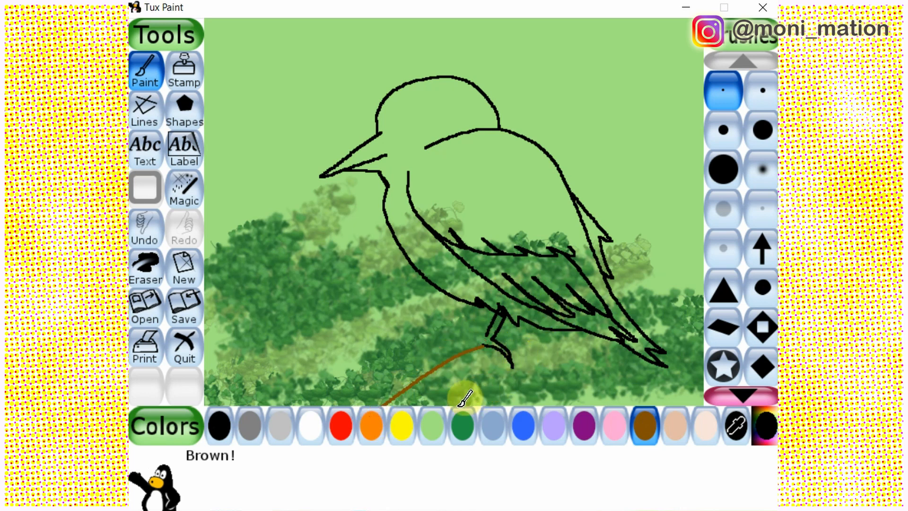
pyautogui.moveTo(469, 403)
pyautogui.mouseDown()
pyautogui.moveTo(562, 366)
pyautogui.moveTo(586, 368)
pyautogui.moveTo(622, 409)
pyautogui.mouseUp()
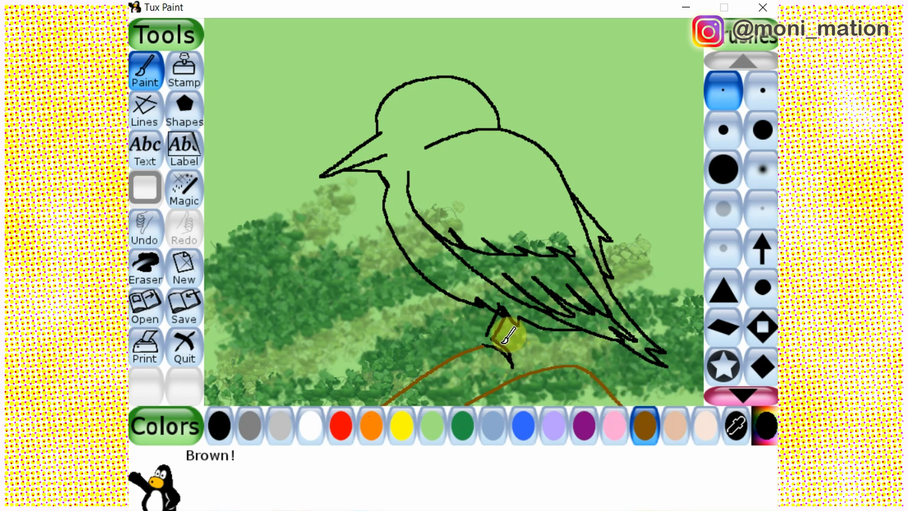
pyautogui.moveTo(504, 339)
pyautogui.mouseDown()
pyautogui.moveTo(555, 336)
pyautogui.moveTo(599, 348)
pyautogui.moveTo(662, 393)
pyautogui.mouseUp()
# Draw the forward toe over the branch in black, and outline the eye with its lid and pupil on the head.
pyautogui.click(219, 424)
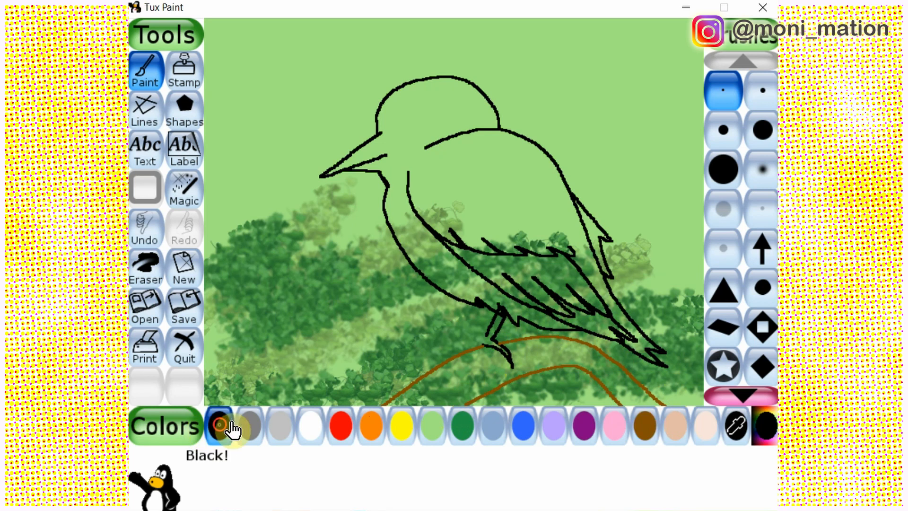
pyautogui.moveTo(493, 327); pyautogui.dragTo(451, 357)
pyautogui.click(530, 279)
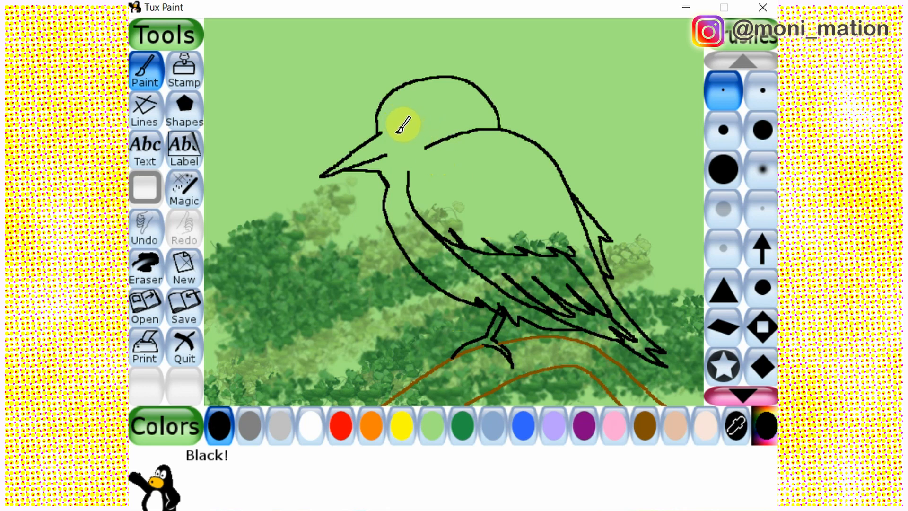
pyautogui.moveTo(396, 134)
pyautogui.mouseDown()
pyautogui.moveTo(404, 112)
pyautogui.moveTo(436, 125)
pyautogui.mouseUp()
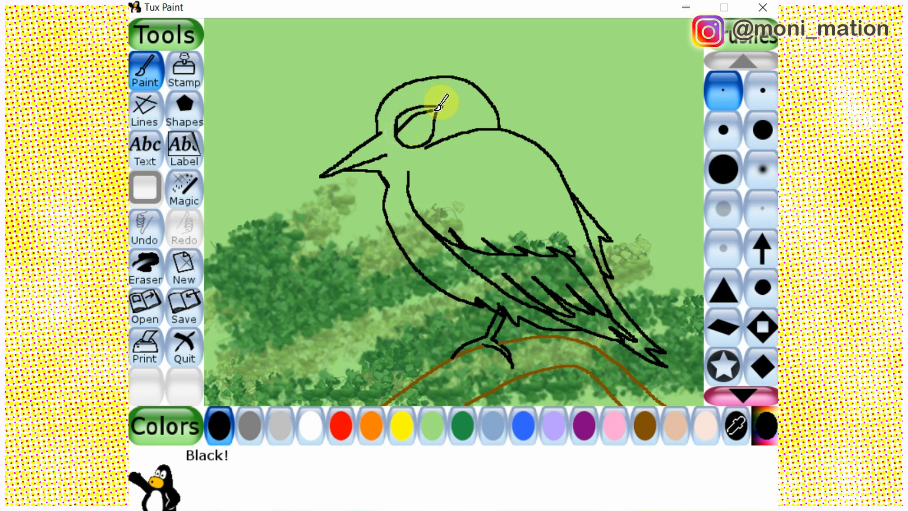
pyautogui.moveTo(428, 112); pyautogui.dragTo(443, 106)
# Fill the pupil with black using the Fill effect, undoing a stray blur on the eye.
pyautogui.click(183, 190)
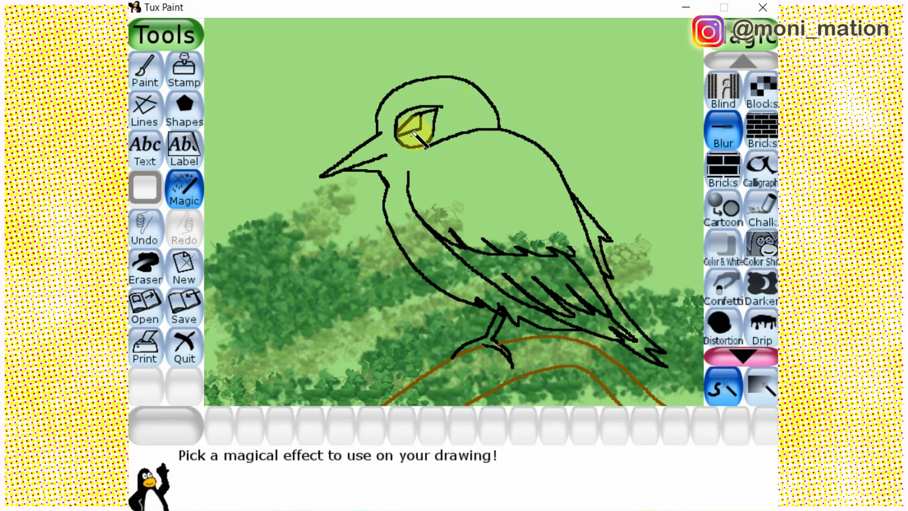
pyautogui.moveTo(407, 128); pyautogui.dragTo(416, 133)
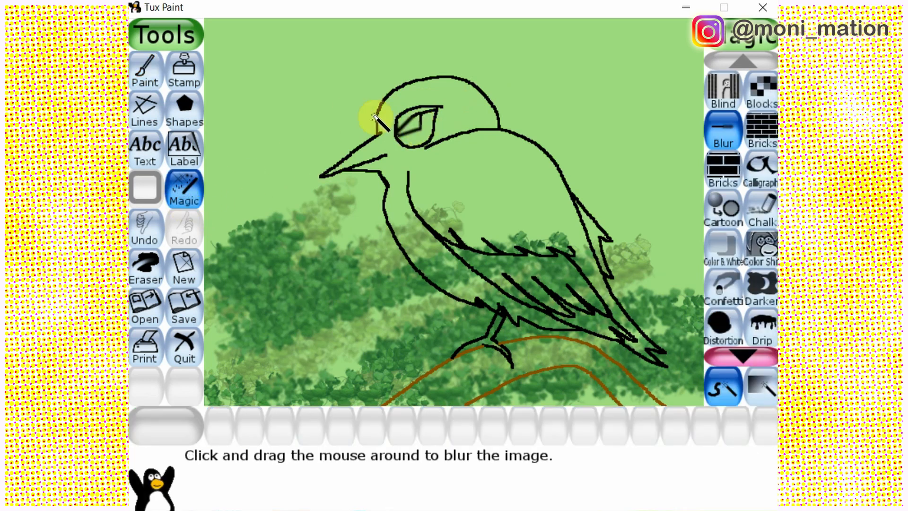
pyautogui.click(141, 211)
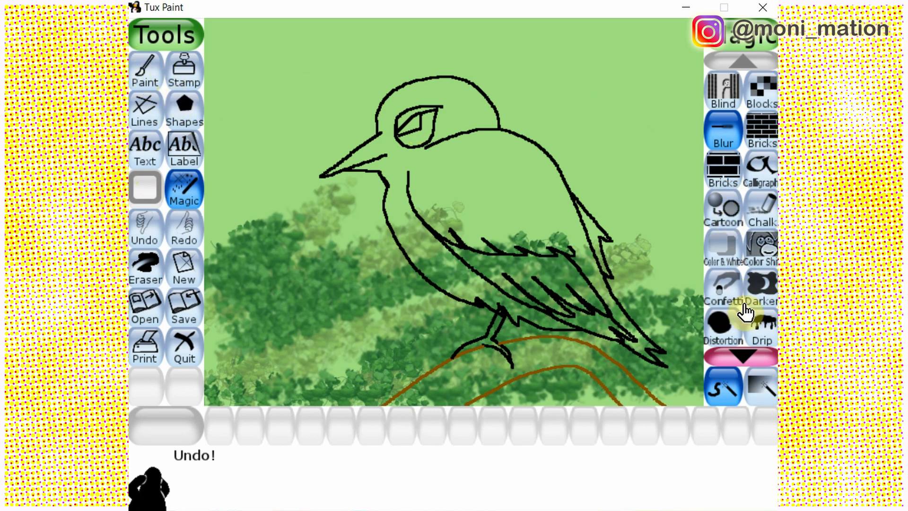
pyautogui.click(745, 354)
pyautogui.click(746, 353)
pyautogui.click(745, 353)
pyautogui.click(745, 353)
pyautogui.click(724, 248)
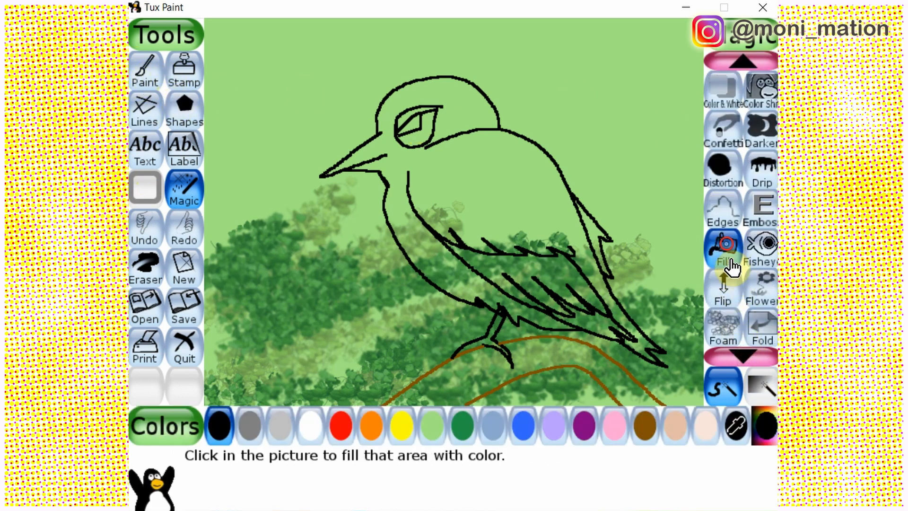
pyautogui.click(409, 124)
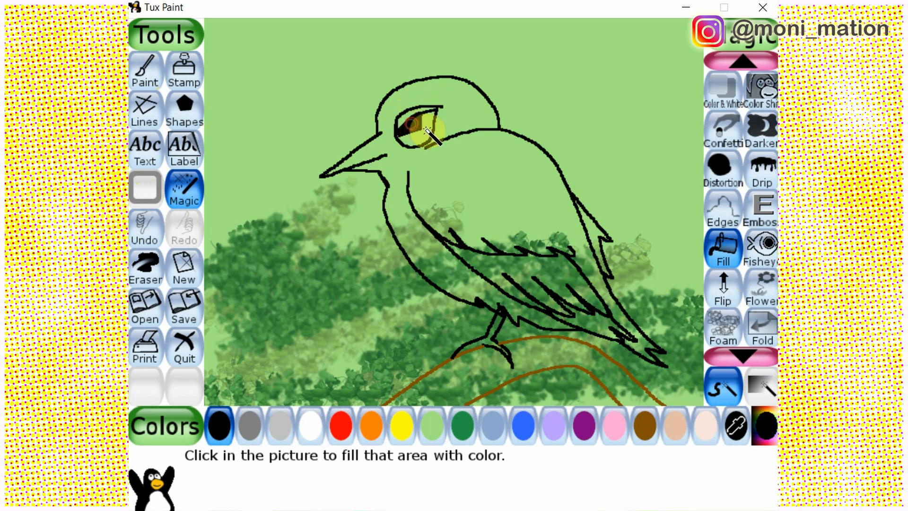
# Fill the upper strip of the eye with white and the iris with brown.
pyautogui.click(310, 425)
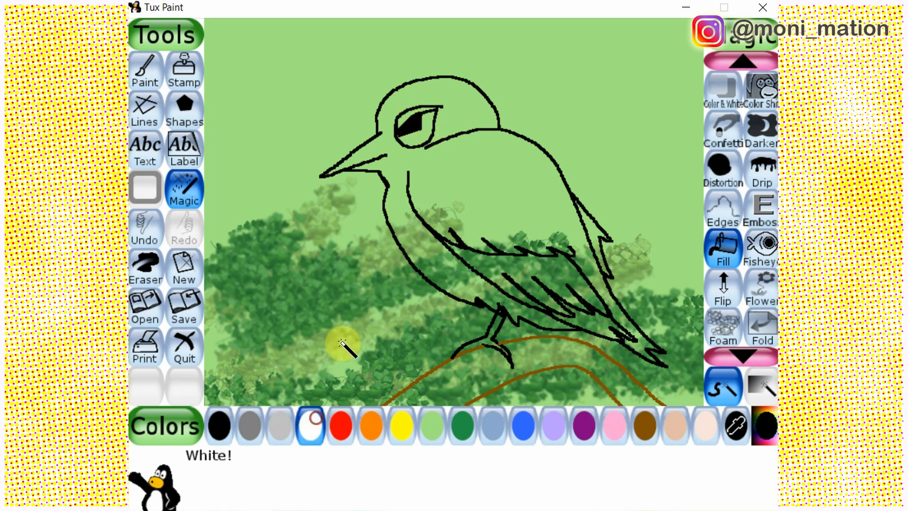
pyautogui.click(405, 116)
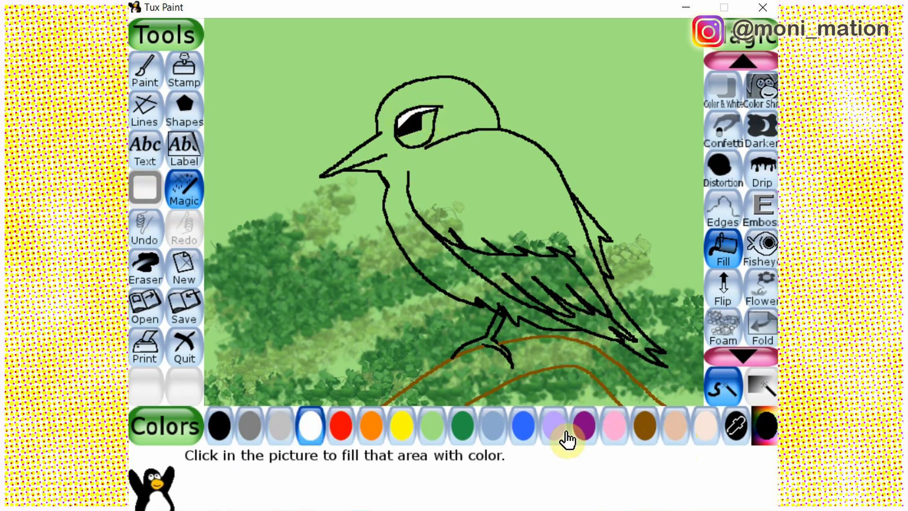
pyautogui.click(645, 426)
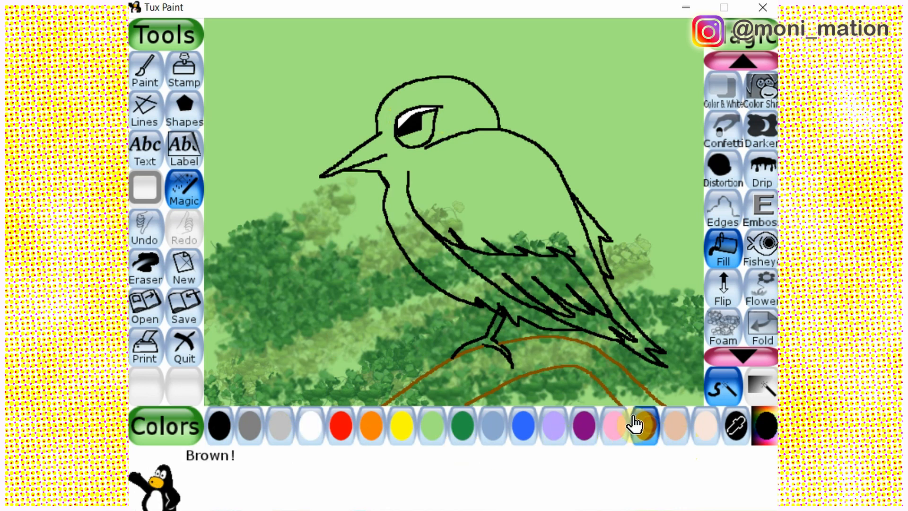
pyautogui.click(416, 139)
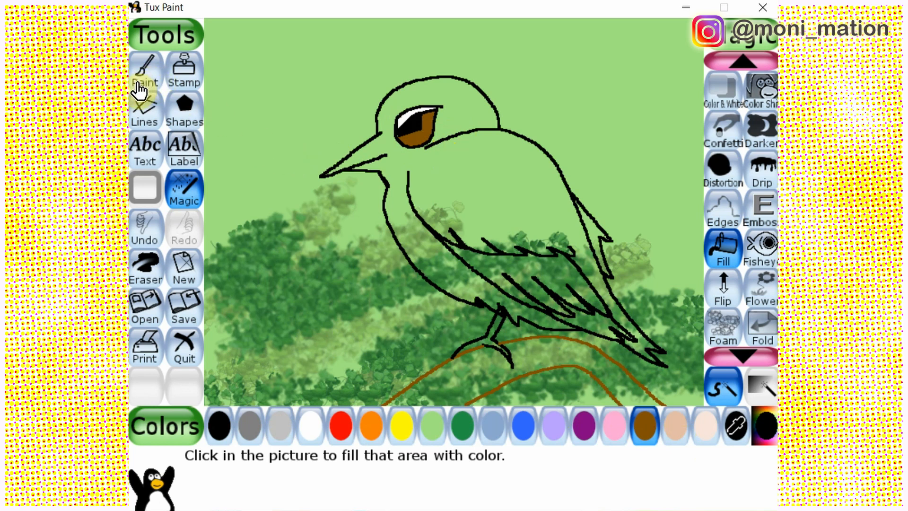
# Close the base of the beak with a black line and fill the beak with a light orange custom color.
pyautogui.click(154, 74)
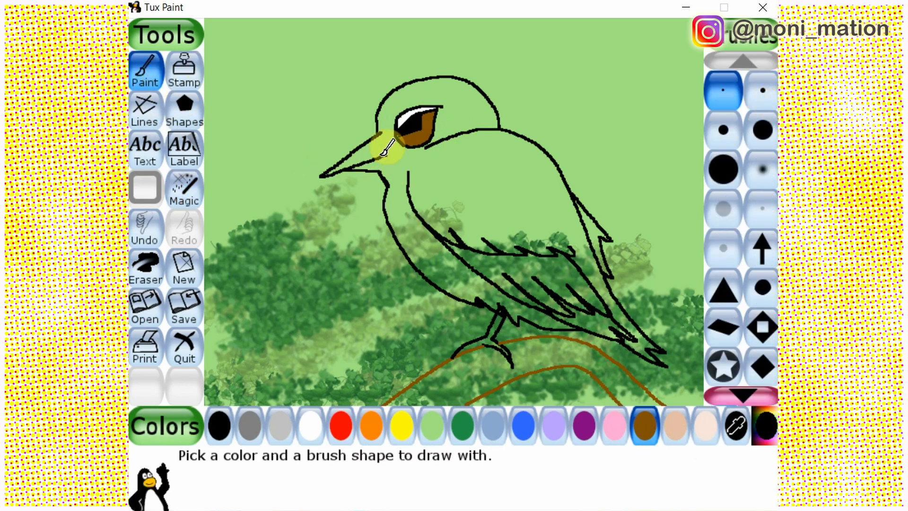
pyautogui.click(216, 428)
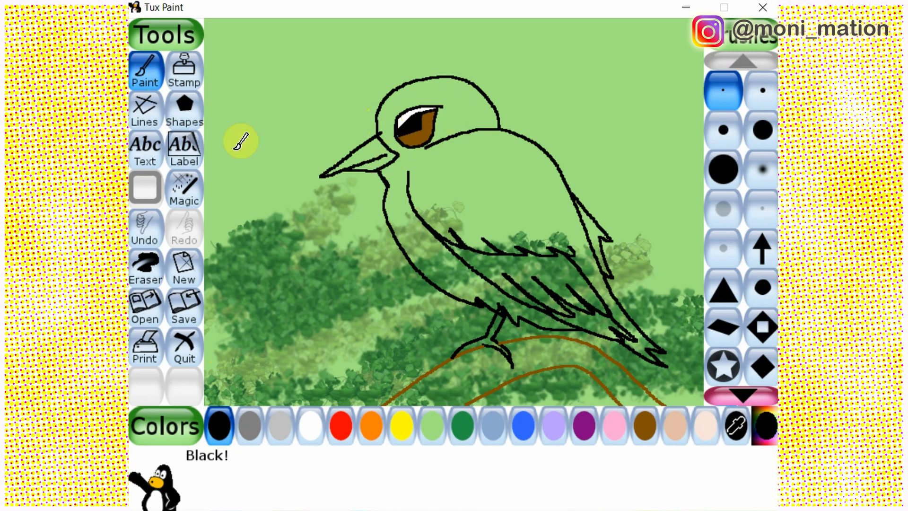
pyautogui.click(185, 189)
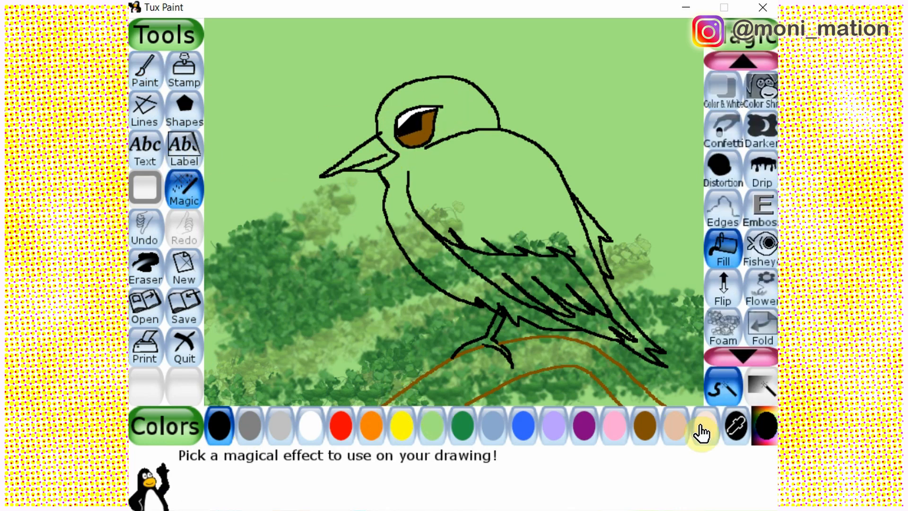
pyautogui.click(371, 423)
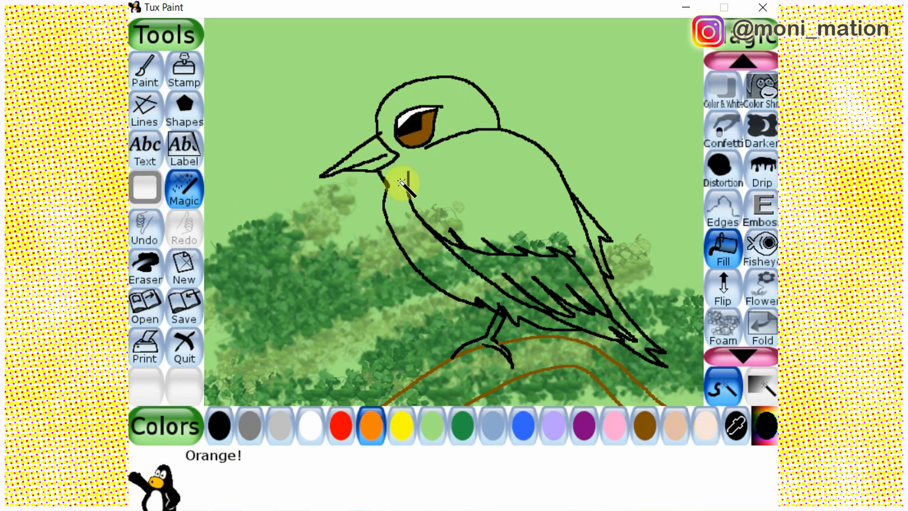
pyautogui.click(764, 425)
pyautogui.moveTo(425, 156); pyautogui.dragTo(391, 134)
pyautogui.click(371, 150)
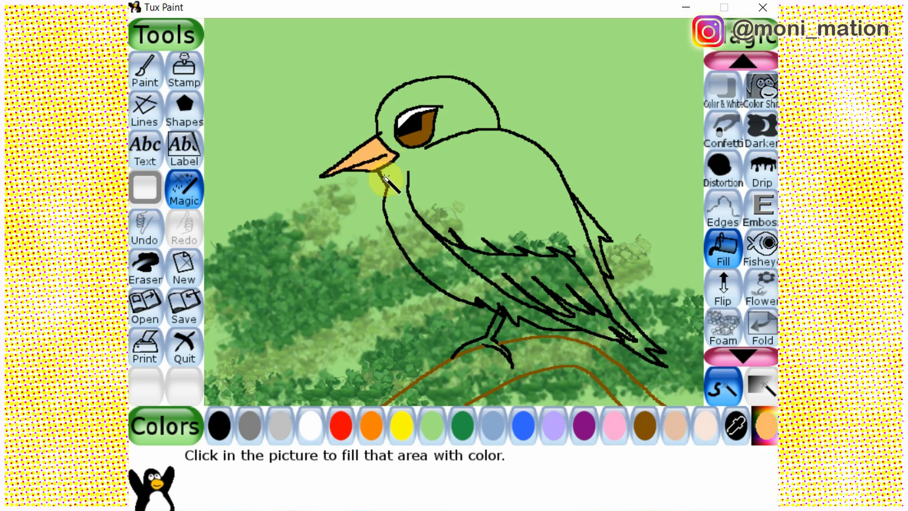
# Fill the bird's head and upper body with lavender, and the foliage-covered breast and belly with blue.
pyautogui.click(550, 430)
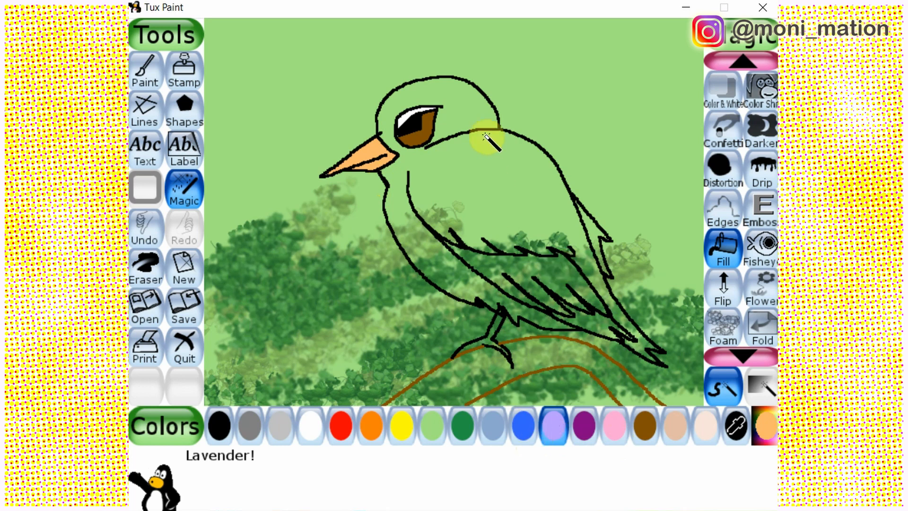
pyautogui.click(491, 169)
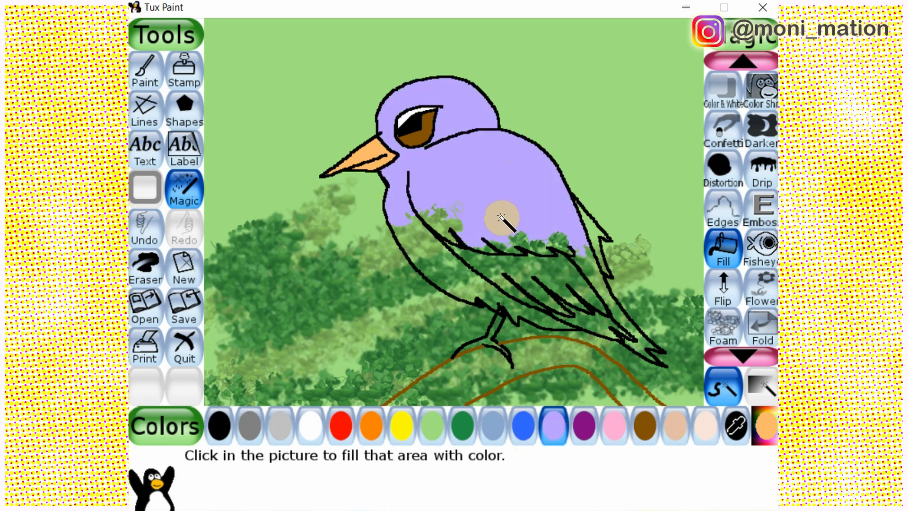
pyautogui.click(518, 418)
pyautogui.click(418, 243)
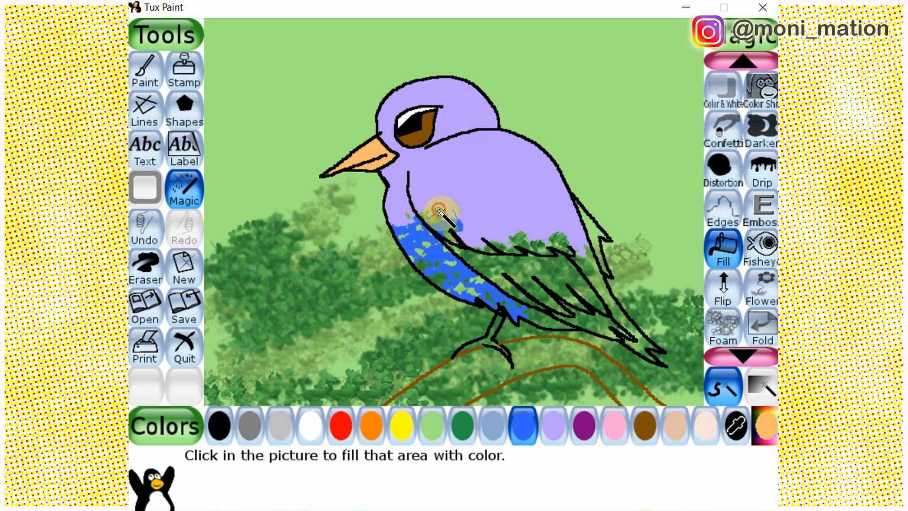
# Paint blue feather strokes over the breast and across the lower back above the wing feathers with the medium round brush.
pyautogui.click(145, 71)
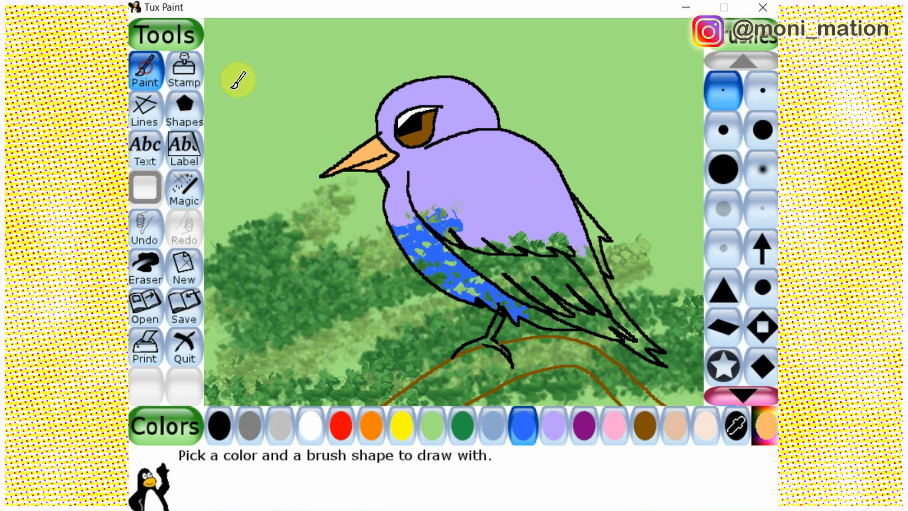
pyautogui.click(722, 132)
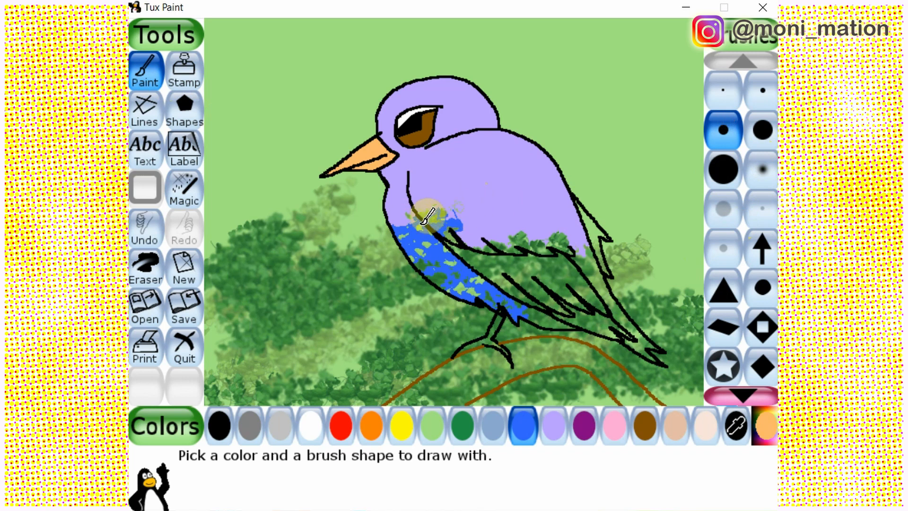
pyautogui.moveTo(400, 207)
pyautogui.mouseDown()
pyautogui.moveTo(432, 221)
pyautogui.moveTo(410, 207)
pyautogui.moveTo(430, 239)
pyautogui.moveTo(404, 212)
pyautogui.moveTo(433, 246)
pyautogui.moveTo(402, 215)
pyautogui.moveTo(452, 269)
pyautogui.moveTo(415, 232)
pyautogui.moveTo(436, 259)
pyautogui.moveTo(426, 191)
pyautogui.moveTo(448, 220)
pyautogui.moveTo(434, 192)
pyautogui.moveTo(480, 225)
pyautogui.moveTo(462, 196)
pyautogui.moveTo(518, 227)
pyautogui.moveTo(485, 204)
pyautogui.moveTo(502, 222)
pyautogui.moveTo(531, 213)
pyautogui.moveTo(591, 234)
pyautogui.moveTo(570, 186)
pyautogui.moveTo(586, 241)
pyautogui.mouseUp()
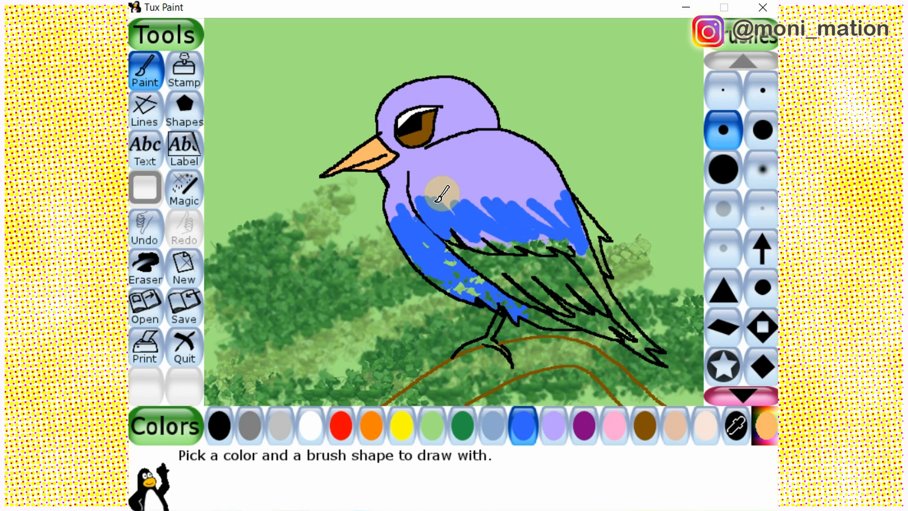
# Paint violet-blue custom-color strokes over the breast and along the boundary between the lavender and blue areas of the body.
pyautogui.click(765, 428)
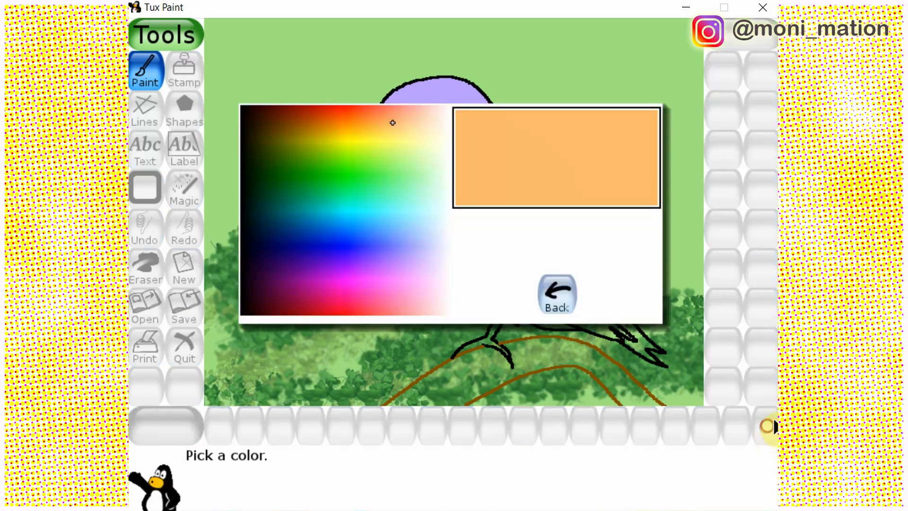
pyautogui.click(388, 258)
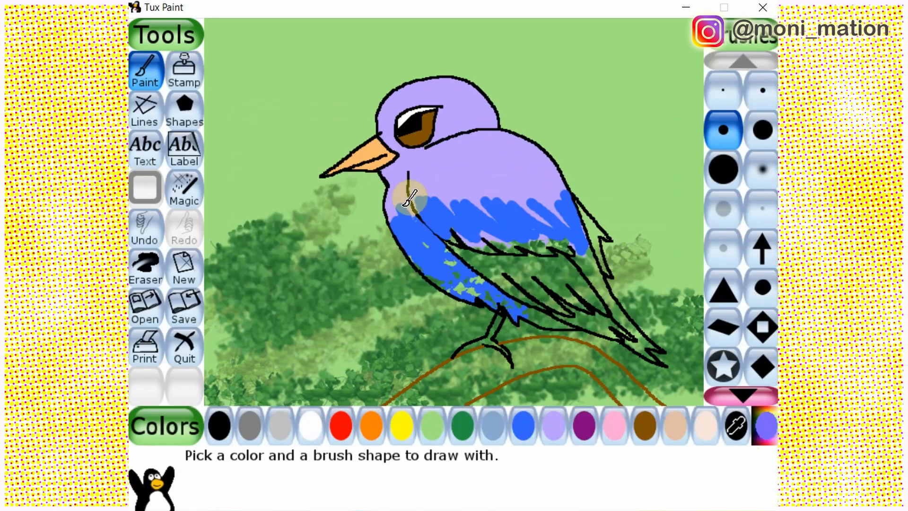
pyautogui.moveTo(407, 197)
pyautogui.mouseDown()
pyautogui.moveTo(432, 224)
pyautogui.moveTo(401, 197)
pyautogui.moveTo(419, 237)
pyautogui.moveTo(408, 230)
pyautogui.moveTo(427, 248)
pyautogui.moveTo(447, 186)
pyautogui.moveTo(433, 182)
pyautogui.moveTo(473, 215)
pyautogui.moveTo(423, 195)
pyautogui.moveTo(425, 183)
pyautogui.moveTo(438, 209)
pyautogui.moveTo(482, 190)
pyautogui.moveTo(455, 183)
pyautogui.moveTo(512, 222)
pyautogui.moveTo(479, 188)
pyautogui.moveTo(518, 224)
pyautogui.moveTo(533, 197)
pyautogui.moveTo(502, 190)
pyautogui.moveTo(571, 224)
pyautogui.moveTo(532, 193)
pyautogui.moveTo(582, 241)
pyautogui.moveTo(553, 203)
pyautogui.moveTo(581, 237)
pyautogui.moveTo(549, 176)
pyautogui.moveTo(573, 203)
pyautogui.mouseUp()
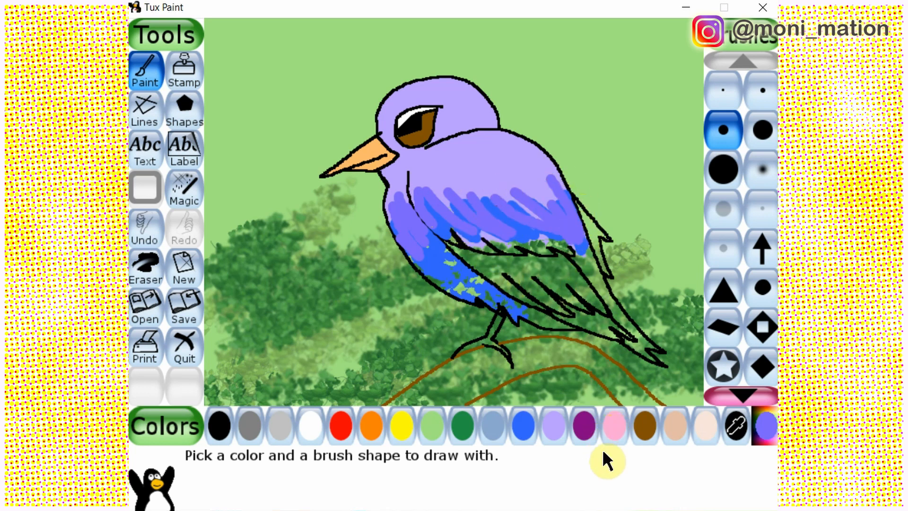
# Paint purple feather strokes along the jagged upper wing row and across the breast with a smaller round brush.
pyautogui.click(589, 431)
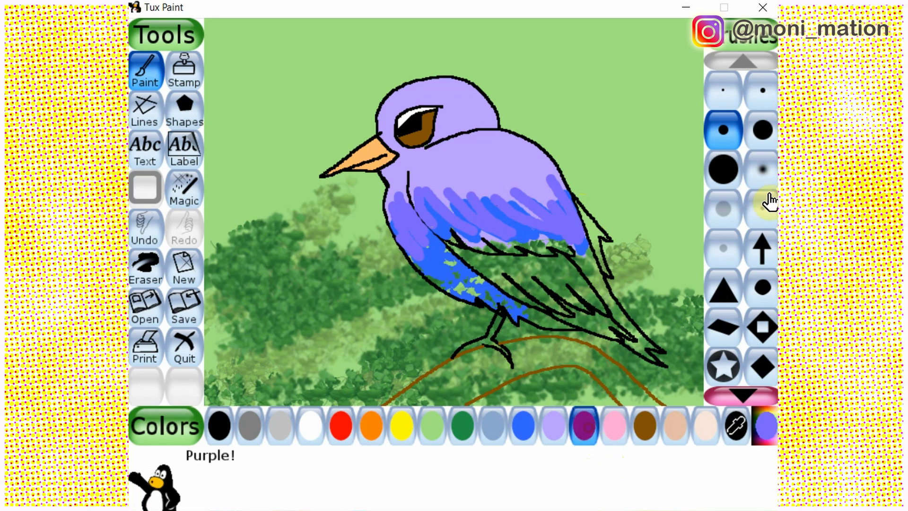
pyautogui.click(763, 103)
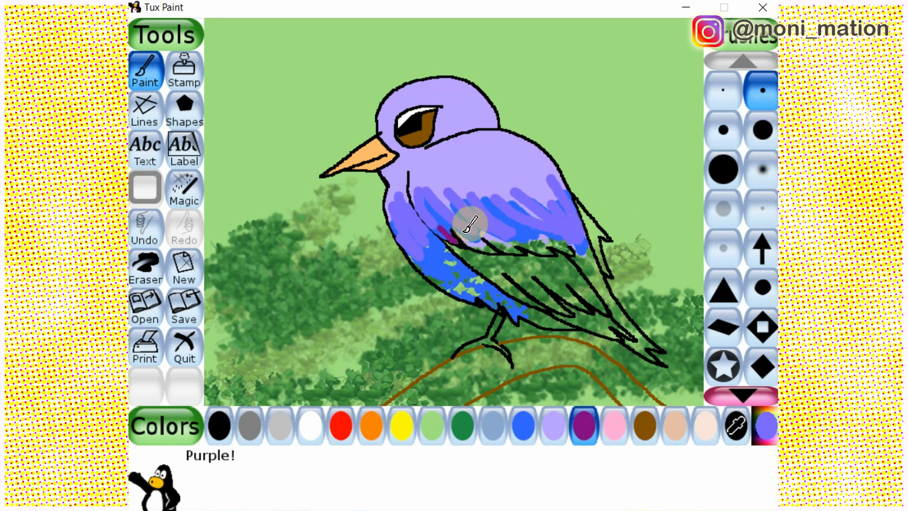
pyautogui.moveTo(465, 231)
pyautogui.mouseDown()
pyautogui.moveTo(493, 239)
pyautogui.moveTo(475, 224)
pyautogui.moveTo(530, 243)
pyautogui.moveTo(504, 224)
pyautogui.moveTo(533, 241)
pyautogui.moveTo(526, 251)
pyautogui.moveTo(510, 234)
pyautogui.moveTo(562, 255)
pyautogui.moveTo(537, 243)
pyautogui.moveTo(551, 251)
pyautogui.moveTo(556, 243)
pyautogui.moveTo(535, 234)
pyautogui.moveTo(569, 249)
pyautogui.moveTo(546, 231)
pyautogui.moveTo(577, 253)
pyautogui.moveTo(555, 238)
pyautogui.moveTo(562, 230)
pyautogui.moveTo(579, 239)
pyautogui.moveTo(582, 203)
pyautogui.moveTo(576, 224)
pyautogui.moveTo(568, 219)
pyautogui.moveTo(589, 237)
pyautogui.mouseUp()
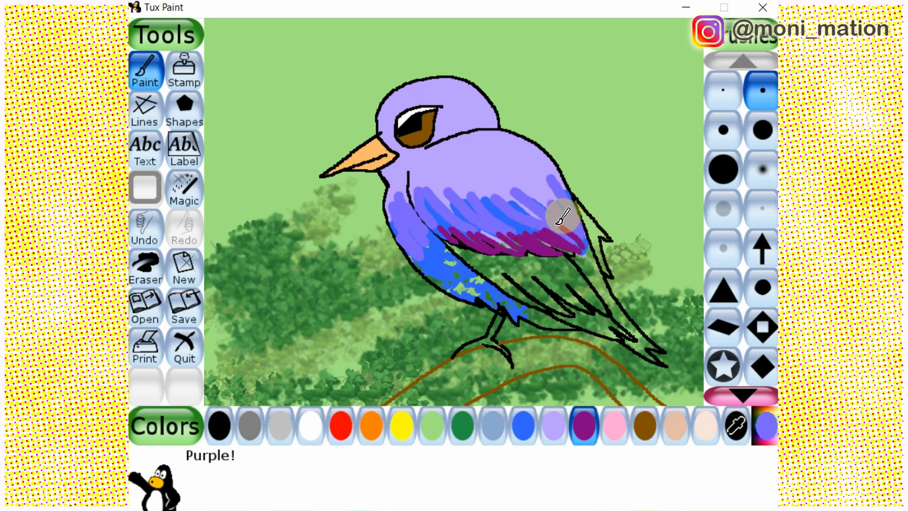
pyautogui.moveTo(422, 196)
pyautogui.mouseDown()
pyautogui.moveTo(462, 233)
pyautogui.moveTo(415, 239)
pyautogui.moveTo(443, 263)
pyautogui.moveTo(421, 238)
pyautogui.moveTo(451, 251)
pyautogui.moveTo(430, 235)
pyautogui.moveTo(445, 246)
pyautogui.moveTo(430, 235)
pyautogui.moveTo(443, 239)
pyautogui.moveTo(441, 229)
pyautogui.moveTo(431, 247)
pyautogui.moveTo(413, 236)
pyautogui.moveTo(434, 261)
pyautogui.moveTo(406, 227)
pyautogui.moveTo(430, 257)
pyautogui.mouseUp()
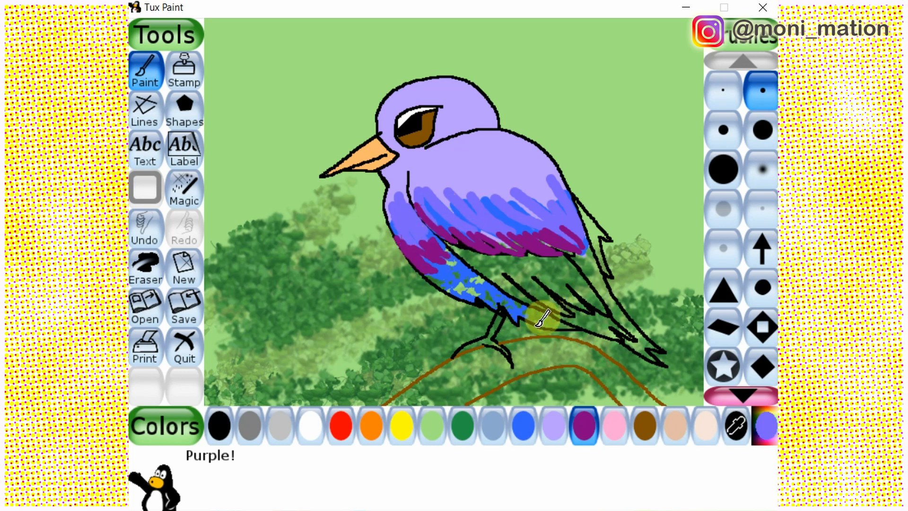
# Paint the bird's belly and the strip under the tail with a custom pale sky blue.
pyautogui.click(523, 423)
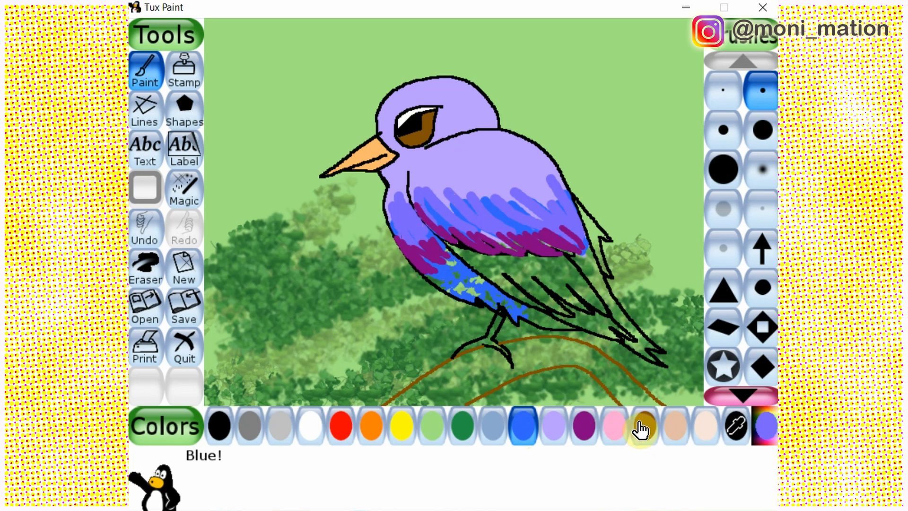
pyautogui.click(765, 428)
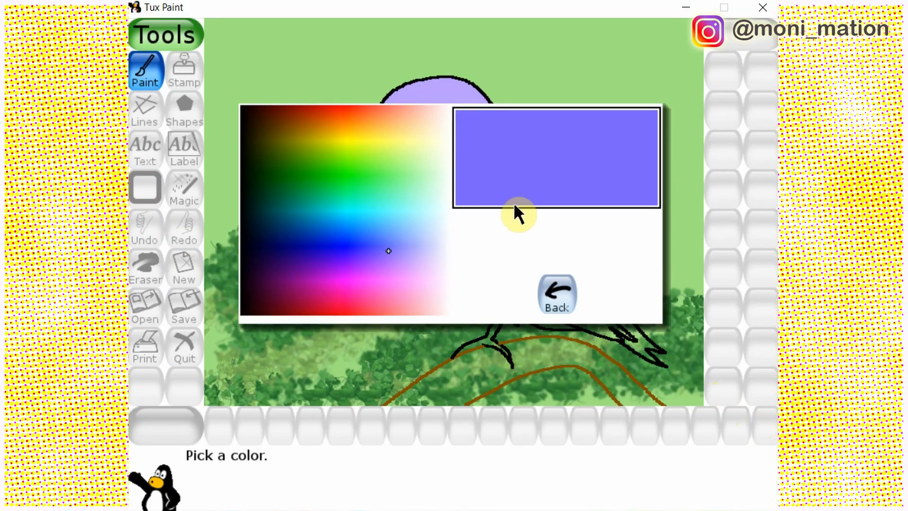
pyautogui.click(390, 200)
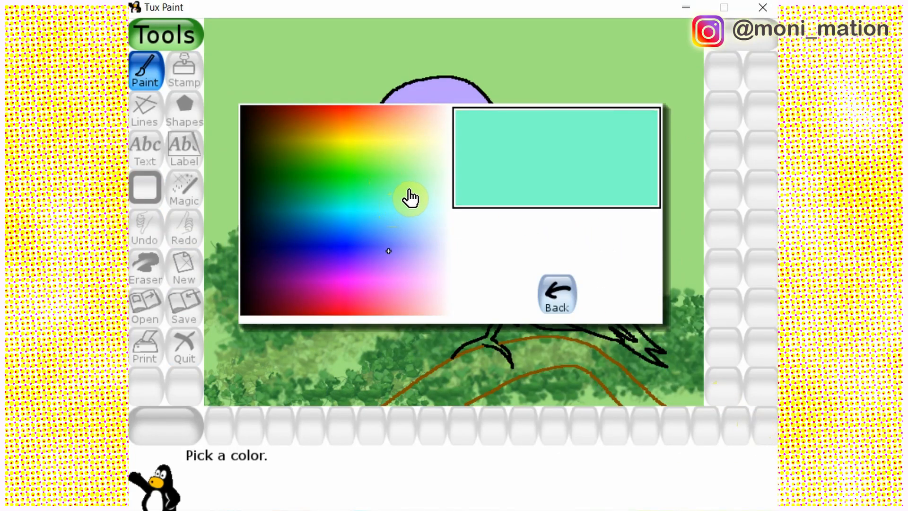
pyautogui.click(408, 190)
pyautogui.click(765, 425)
pyautogui.click(369, 184)
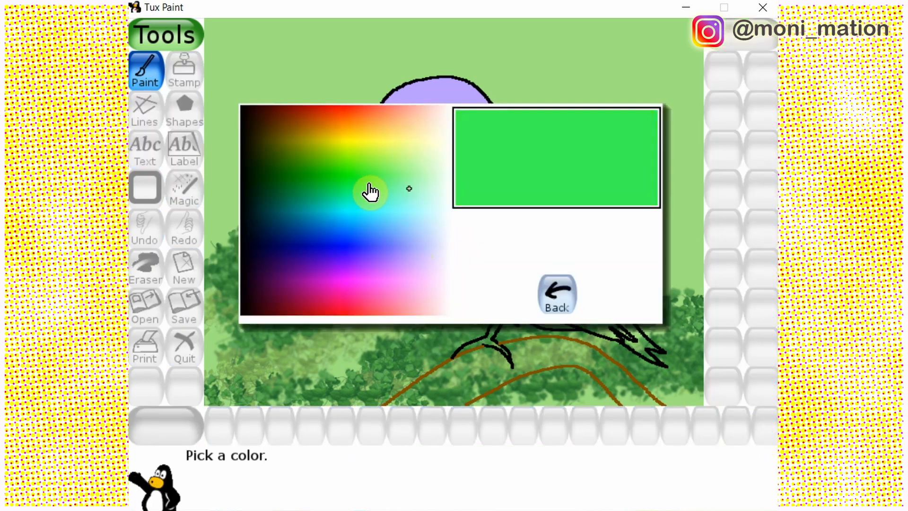
pyautogui.moveTo(370, 191); pyautogui.dragTo(418, 228)
pyautogui.click(420, 222)
pyautogui.moveTo(423, 265)
pyautogui.mouseDown()
pyautogui.moveTo(467, 293)
pyautogui.moveTo(423, 268)
pyautogui.moveTo(461, 293)
pyautogui.moveTo(423, 257)
pyautogui.moveTo(455, 276)
pyautogui.moveTo(432, 260)
pyautogui.moveTo(456, 269)
pyautogui.moveTo(436, 252)
pyautogui.moveTo(463, 266)
pyautogui.moveTo(438, 243)
pyautogui.moveTo(482, 281)
pyautogui.moveTo(440, 243)
pyautogui.moveTo(443, 262)
pyautogui.mouseUp()
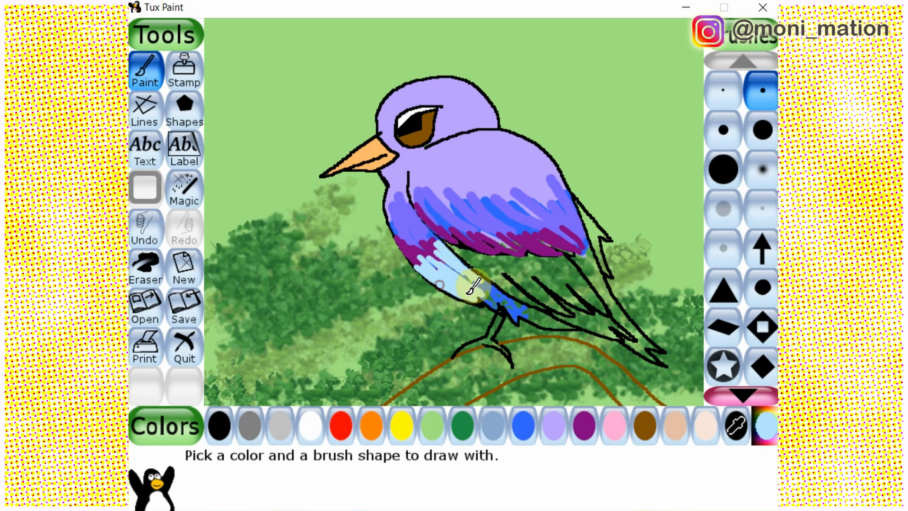
pyautogui.moveTo(469, 290)
pyautogui.mouseDown()
pyautogui.moveTo(498, 288)
pyautogui.moveTo(470, 262)
pyautogui.moveTo(502, 299)
pyautogui.moveTo(481, 276)
pyautogui.mouseUp()
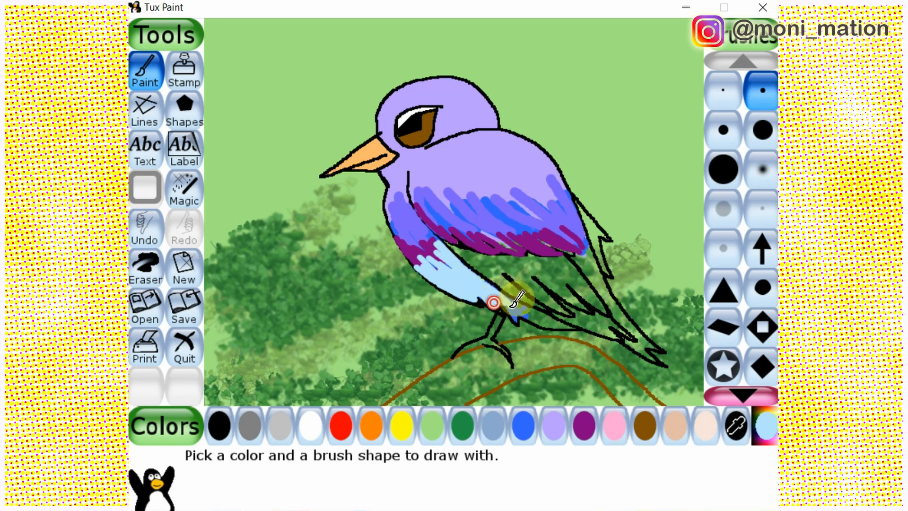
pyautogui.moveTo(536, 308)
pyautogui.mouseDown()
pyautogui.moveTo(510, 308)
pyautogui.moveTo(551, 320)
pyautogui.moveTo(503, 295)
pyautogui.moveTo(572, 327)
pyautogui.moveTo(539, 308)
pyautogui.mouseUp()
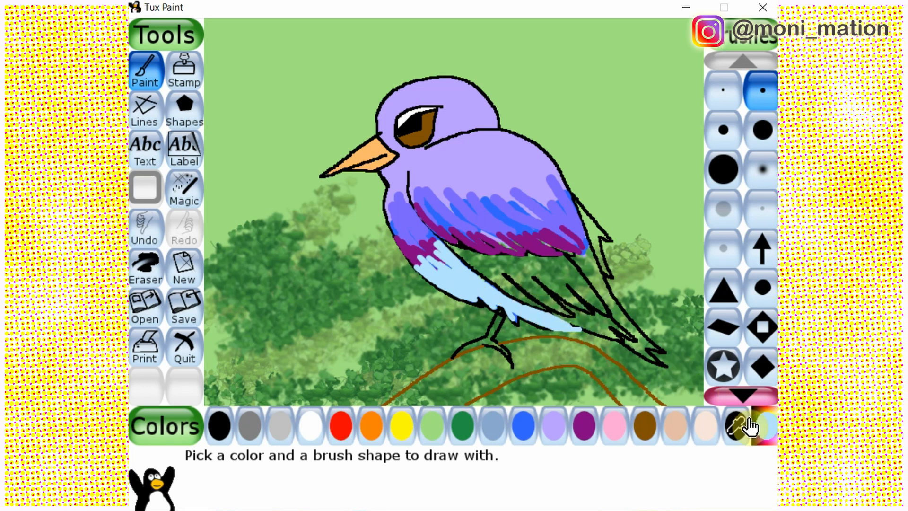
# Paint brighter light-blue custom-color feather strokes over the pale blue belly and underside.
pyautogui.click(767, 429)
pyautogui.click(414, 217)
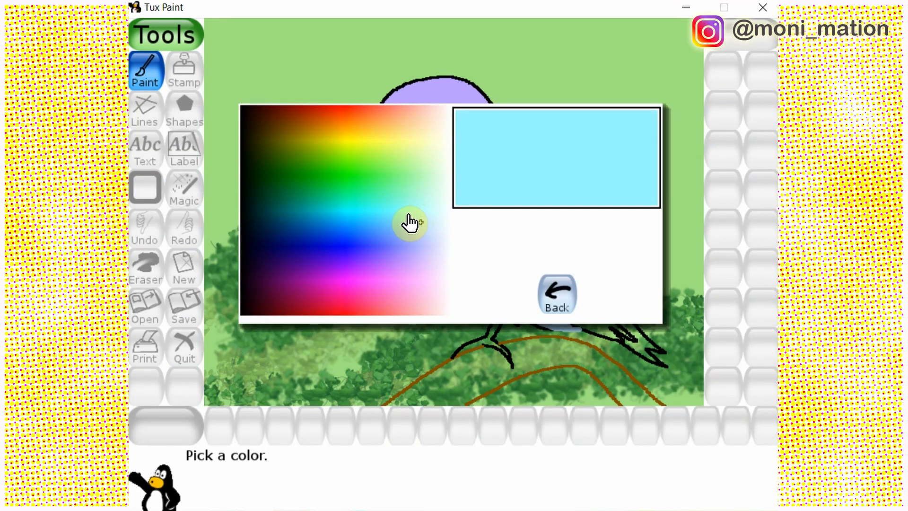
pyautogui.click(405, 220)
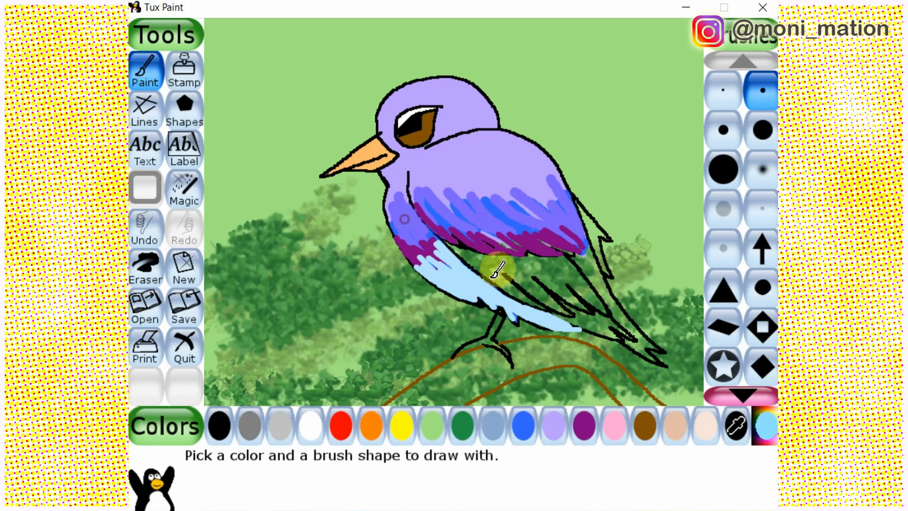
pyautogui.moveTo(482, 267)
pyautogui.mouseDown()
pyautogui.moveTo(553, 307)
pyautogui.moveTo(438, 240)
pyautogui.moveTo(463, 259)
pyautogui.moveTo(428, 249)
pyautogui.mouseUp()
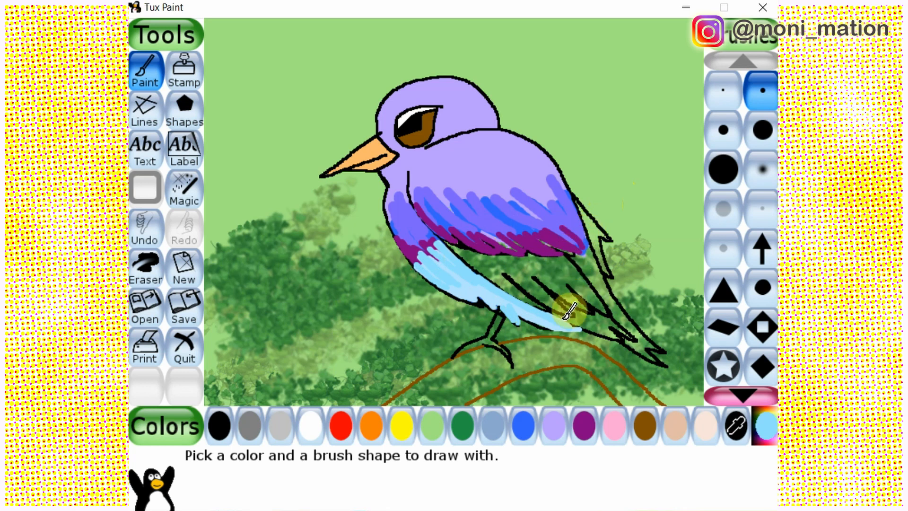
# Paint the lower wing feathers below the purple row with a custom dark indigo-violet.
pyautogui.click(768, 437)
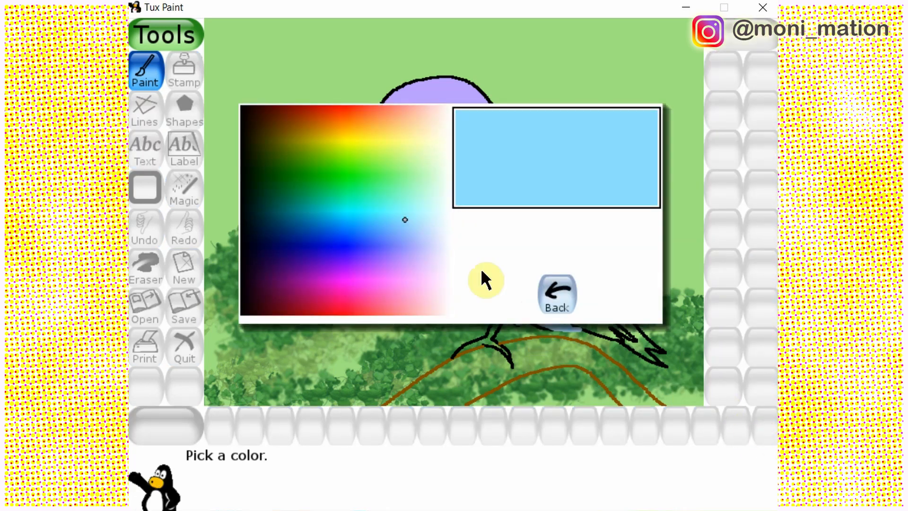
pyautogui.moveTo(378, 208)
pyautogui.mouseDown()
pyautogui.moveTo(282, 279)
pyautogui.moveTo(295, 268)
pyautogui.mouseUp()
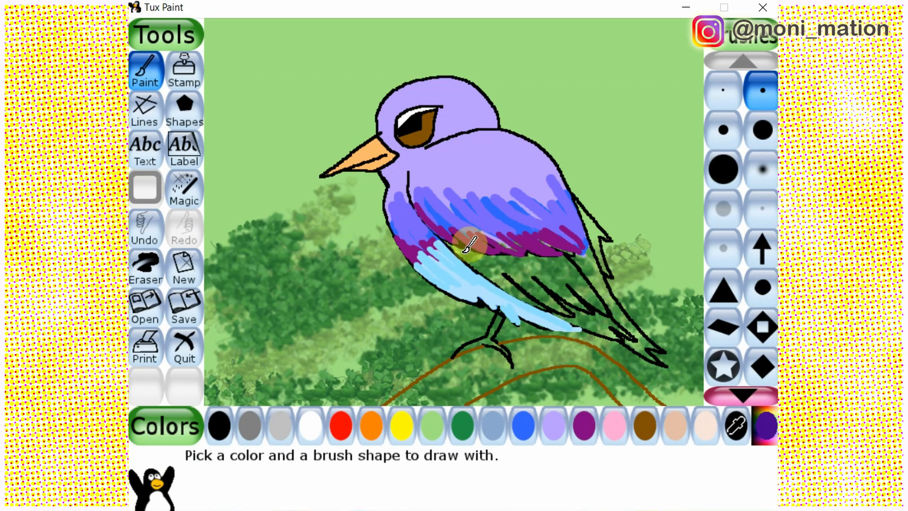
pyautogui.moveTo(451, 245)
pyautogui.mouseDown()
pyautogui.moveTo(553, 312)
pyautogui.moveTo(497, 257)
pyautogui.moveTo(556, 304)
pyautogui.moveTo(507, 267)
pyautogui.moveTo(541, 291)
pyautogui.moveTo(513, 261)
pyautogui.moveTo(545, 291)
pyautogui.moveTo(523, 266)
pyautogui.moveTo(485, 256)
pyautogui.moveTo(500, 271)
pyautogui.moveTo(471, 251)
pyautogui.moveTo(476, 244)
pyautogui.moveTo(529, 265)
pyautogui.moveTo(497, 249)
pyautogui.moveTo(530, 256)
pyautogui.moveTo(531, 269)
pyautogui.moveTo(558, 296)
pyautogui.moveTo(522, 265)
pyautogui.moveTo(517, 273)
pyautogui.moveTo(541, 294)
pyautogui.moveTo(509, 274)
pyautogui.moveTo(575, 316)
pyautogui.moveTo(514, 282)
pyautogui.moveTo(537, 307)
pyautogui.moveTo(545, 280)
pyautogui.moveTo(580, 304)
pyautogui.moveTo(532, 266)
pyautogui.moveTo(579, 302)
pyautogui.moveTo(541, 264)
pyautogui.moveTo(581, 291)
pyautogui.mouseUp()
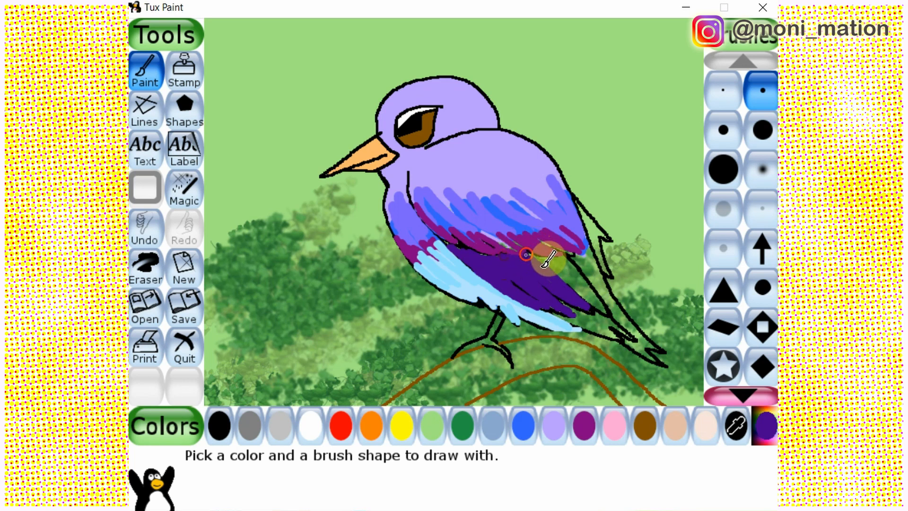
pyautogui.moveTo(548, 259)
pyautogui.mouseDown()
pyautogui.moveTo(602, 307)
pyautogui.moveTo(574, 284)
pyautogui.moveTo(597, 304)
pyautogui.moveTo(570, 263)
pyautogui.moveTo(591, 296)
pyautogui.moveTo(597, 289)
pyautogui.moveTo(559, 251)
pyautogui.moveTo(571, 261)
pyautogui.moveTo(546, 249)
pyautogui.mouseUp()
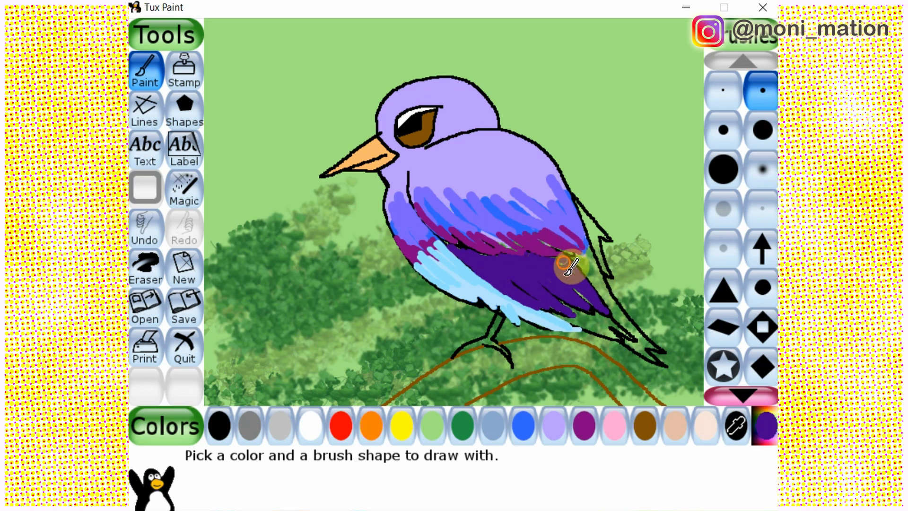
# Shade the lower wing feathers and color the far wing's tips behind the back with a custom dark navy-violet.
pyautogui.click(770, 425)
pyautogui.moveTo(303, 265); pyautogui.dragTo(283, 257)
pyautogui.moveTo(474, 287)
pyautogui.mouseDown()
pyautogui.moveTo(572, 312)
pyautogui.moveTo(512, 266)
pyautogui.moveTo(565, 305)
pyautogui.moveTo(525, 279)
pyautogui.moveTo(560, 288)
pyautogui.moveTo(529, 267)
pyautogui.moveTo(565, 292)
pyautogui.moveTo(576, 278)
pyautogui.moveTo(557, 266)
pyautogui.moveTo(605, 298)
pyautogui.moveTo(578, 272)
pyautogui.moveTo(572, 280)
pyautogui.moveTo(612, 315)
pyautogui.mouseUp()
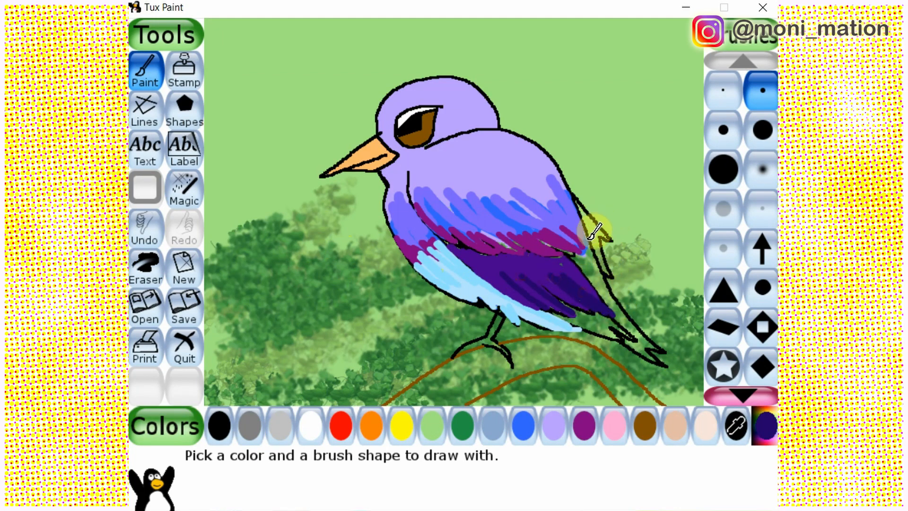
pyautogui.moveTo(589, 218); pyautogui.dragTo(602, 243)
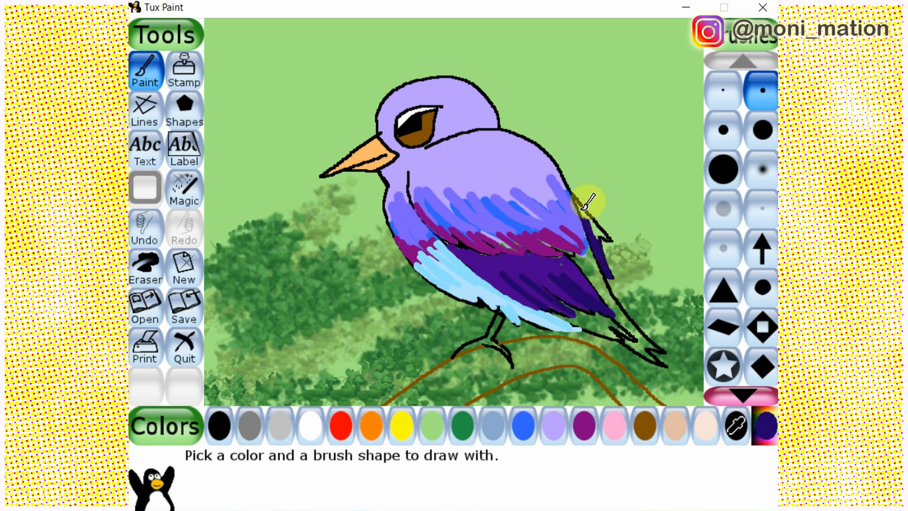
pyautogui.moveTo(581, 213); pyautogui.dragTo(601, 235)
pyautogui.moveTo(580, 206); pyautogui.dragTo(594, 222)
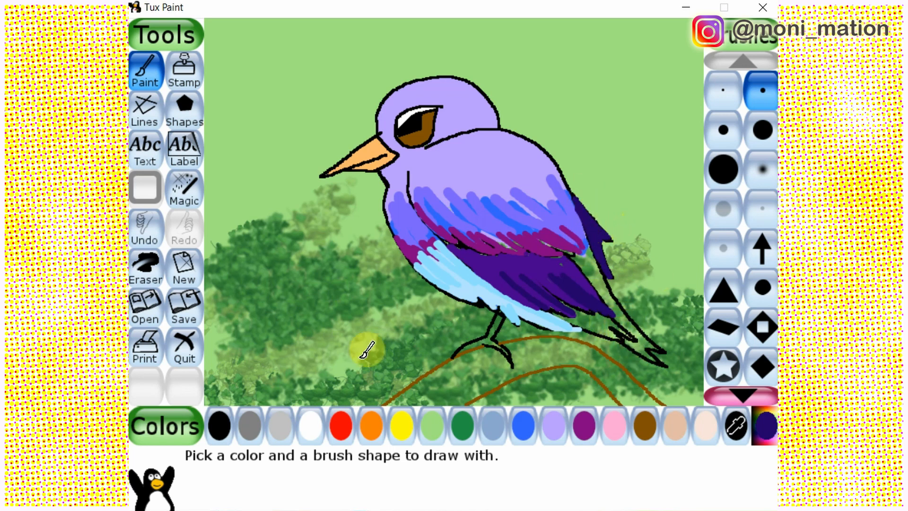
# Paint the feathers between the lower wing and the tail solid black.
pyautogui.click(218, 423)
pyautogui.click(556, 318)
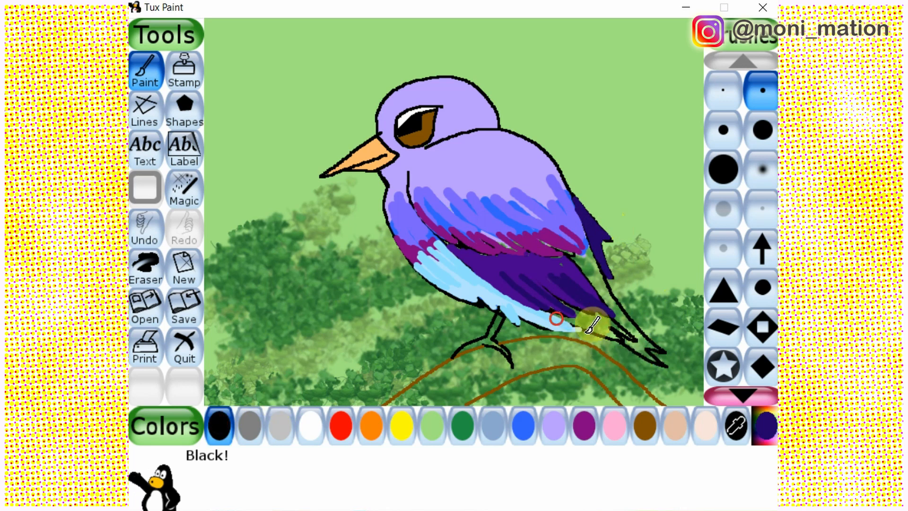
pyautogui.moveTo(556, 309)
pyautogui.mouseDown()
pyautogui.moveTo(616, 337)
pyautogui.moveTo(578, 312)
pyautogui.moveTo(617, 339)
pyautogui.moveTo(543, 309)
pyautogui.moveTo(549, 300)
pyautogui.moveTo(579, 313)
pyautogui.moveTo(598, 307)
pyautogui.moveTo(564, 291)
pyautogui.moveTo(600, 311)
pyautogui.mouseUp()
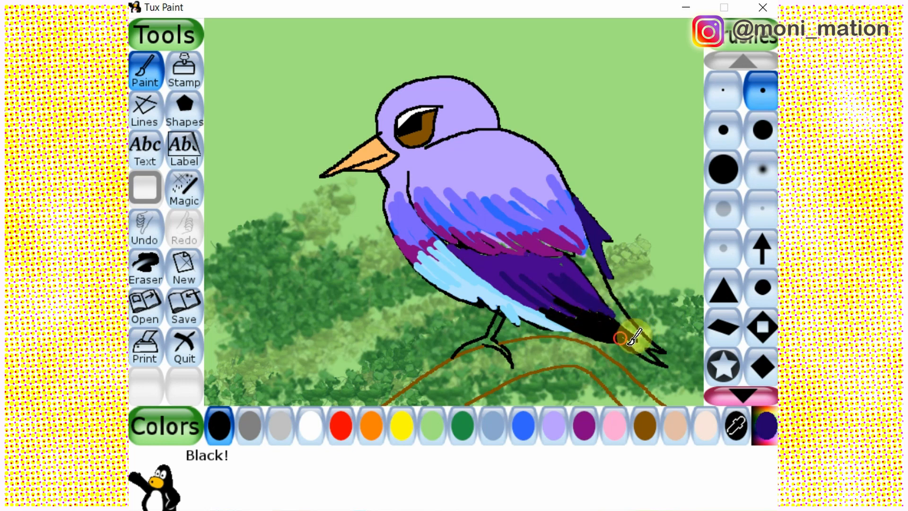
pyautogui.moveTo(629, 343); pyautogui.dragTo(635, 340)
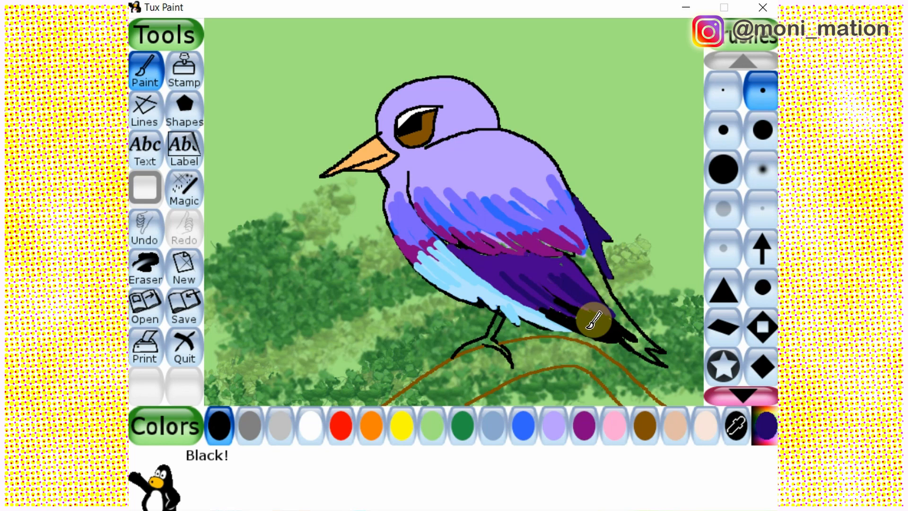
# Sample the purple from the wing and paint strokes with it along the back edge of the wing.
pyautogui.click(736, 425)
pyautogui.click(562, 244)
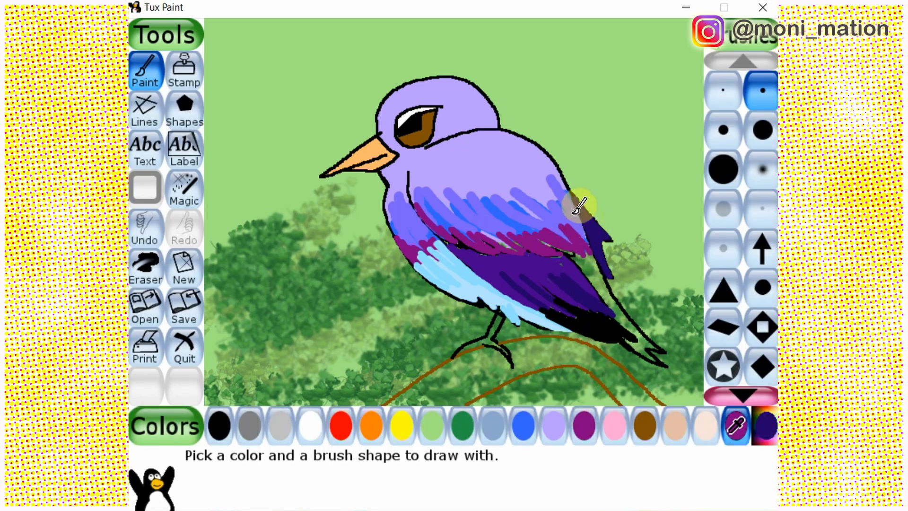
pyautogui.moveTo(570, 208)
pyautogui.mouseDown()
pyautogui.moveTo(592, 224)
pyautogui.moveTo(576, 195)
pyautogui.moveTo(603, 258)
pyautogui.moveTo(594, 227)
pyautogui.moveTo(593, 249)
pyautogui.moveTo(555, 237)
pyautogui.moveTo(591, 254)
pyautogui.mouseUp()
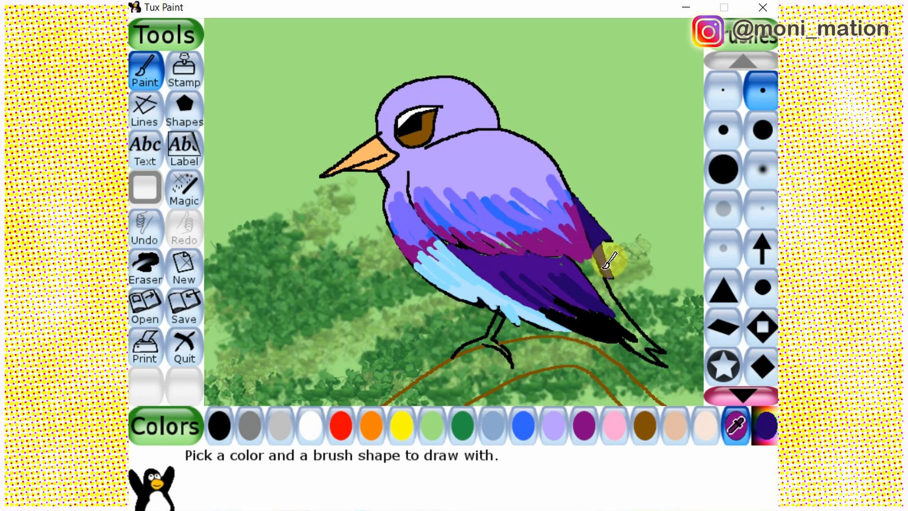
# Paint the tail from the wing's rear edge to its tip with a custom periwinkle blue.
pyautogui.click(635, 423)
pyautogui.click(762, 428)
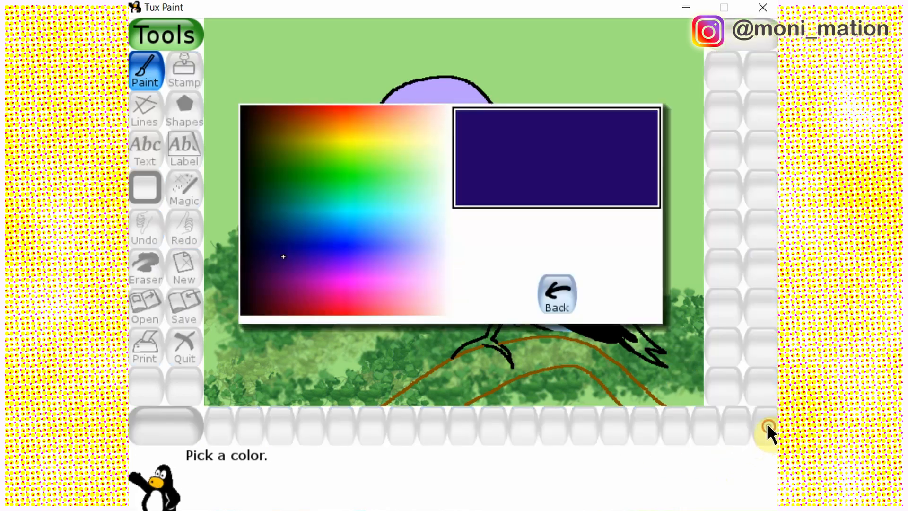
pyautogui.click(389, 254)
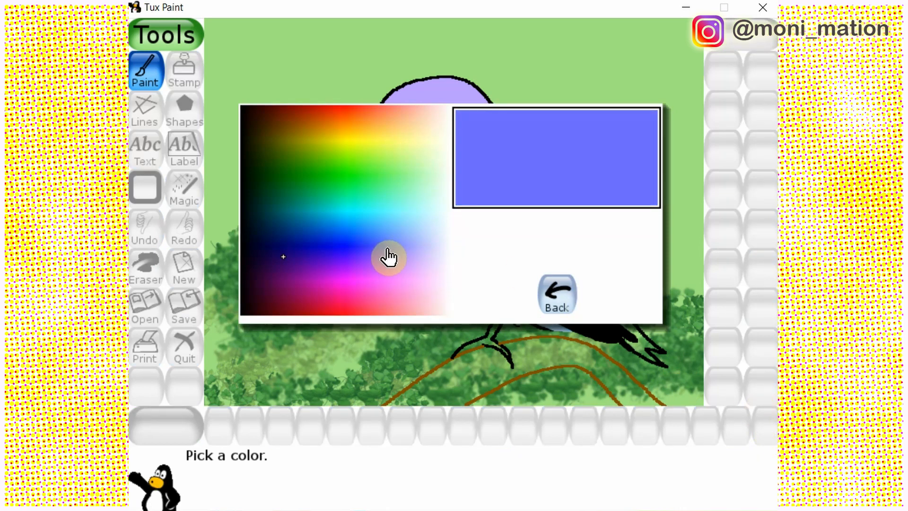
pyautogui.click(388, 248)
pyautogui.moveTo(586, 269)
pyautogui.mouseDown()
pyautogui.moveTo(614, 293)
pyautogui.moveTo(584, 254)
pyautogui.moveTo(603, 268)
pyautogui.moveTo(598, 253)
pyautogui.moveTo(616, 292)
pyautogui.moveTo(582, 242)
pyautogui.moveTo(633, 322)
pyautogui.moveTo(599, 286)
pyautogui.moveTo(637, 333)
pyautogui.moveTo(614, 310)
pyautogui.moveTo(652, 344)
pyautogui.moveTo(629, 340)
pyautogui.moveTo(644, 351)
pyautogui.moveTo(633, 341)
pyautogui.moveTo(643, 339)
pyautogui.moveTo(660, 357)
pyautogui.mouseUp()
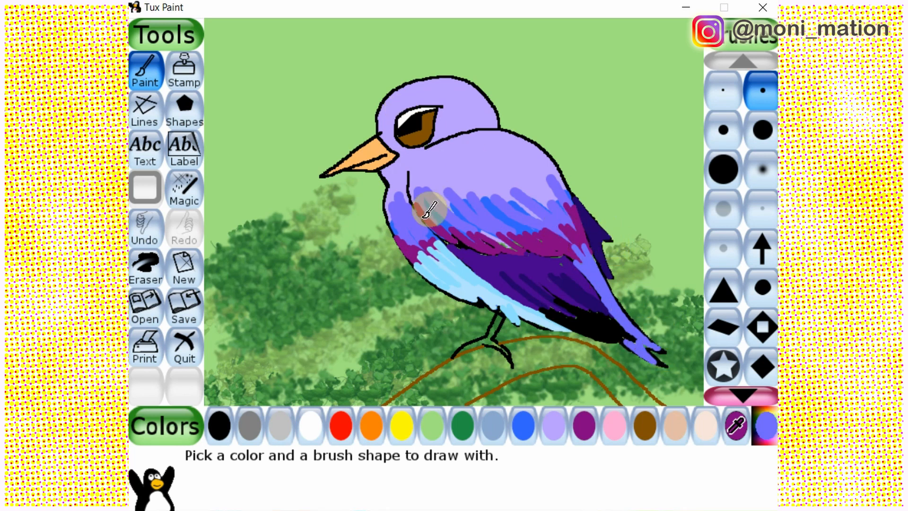
# Add periwinkle feather strokes over the breast and upper wing, using the smallest round brush for the fine ones.
pyautogui.moveTo(429, 209); pyautogui.dragTo(451, 239)
pyautogui.click(726, 97)
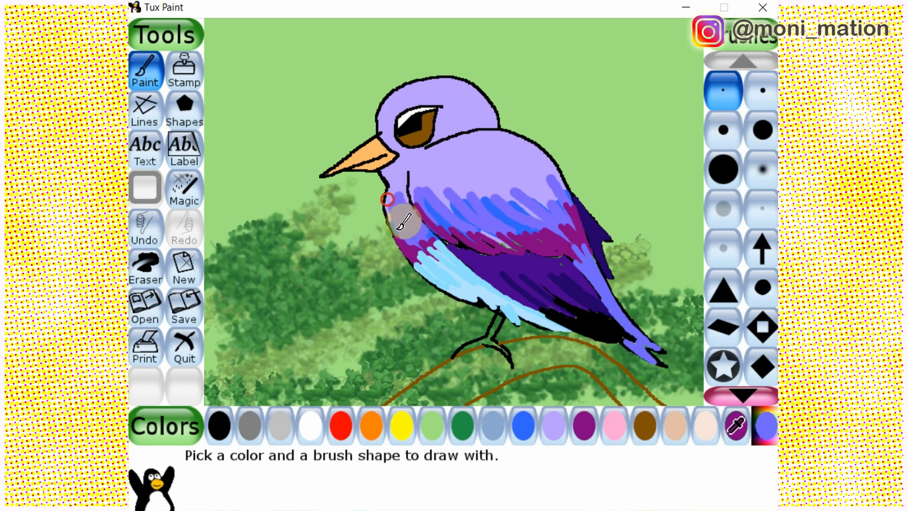
pyautogui.moveTo(399, 187)
pyautogui.mouseDown()
pyautogui.moveTo(421, 179)
pyautogui.moveTo(458, 238)
pyautogui.mouseUp()
pyautogui.moveTo(430, 190)
pyautogui.mouseDown()
pyautogui.moveTo(466, 229)
pyautogui.moveTo(449, 193)
pyautogui.moveTo(470, 220)
pyautogui.moveTo(441, 183)
pyautogui.moveTo(487, 230)
pyautogui.moveTo(444, 181)
pyautogui.moveTo(484, 211)
pyautogui.moveTo(457, 179)
pyautogui.moveTo(525, 219)
pyautogui.moveTo(474, 182)
pyautogui.moveTo(527, 227)
pyautogui.moveTo(492, 188)
pyautogui.moveTo(534, 223)
pyautogui.moveTo(498, 184)
pyautogui.moveTo(554, 210)
pyautogui.moveTo(521, 177)
pyautogui.moveTo(566, 209)
pyautogui.moveTo(540, 175)
pyautogui.moveTo(577, 222)
pyautogui.moveTo(557, 185)
pyautogui.moveTo(577, 226)
pyautogui.moveTo(562, 176)
pyautogui.moveTo(556, 184)
pyautogui.moveTo(580, 234)
pyautogui.moveTo(553, 171)
pyautogui.moveTo(586, 220)
pyautogui.mouseUp()
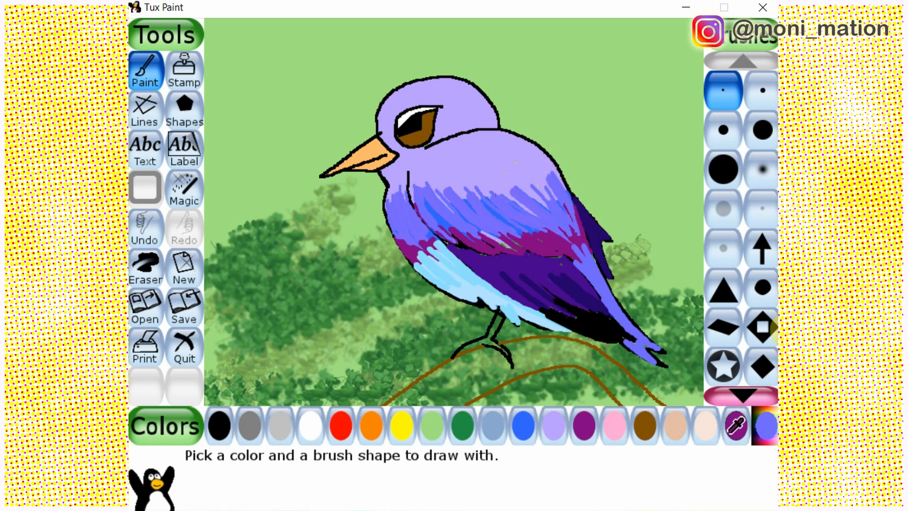
# Texture the breast, wing and upper tail with the cross-hatched scratch brush in a custom light blue.
pyautogui.click(746, 393)
pyautogui.click(751, 394)
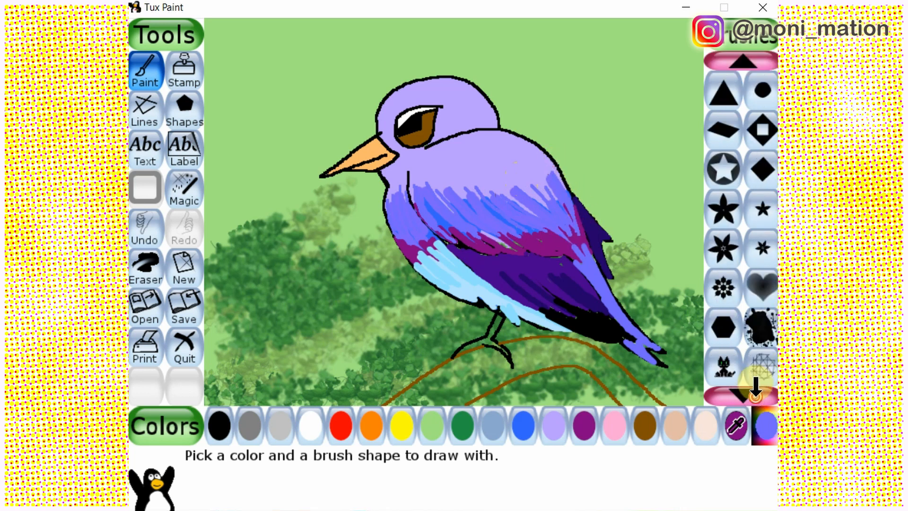
pyautogui.click(756, 395)
pyautogui.click(762, 250)
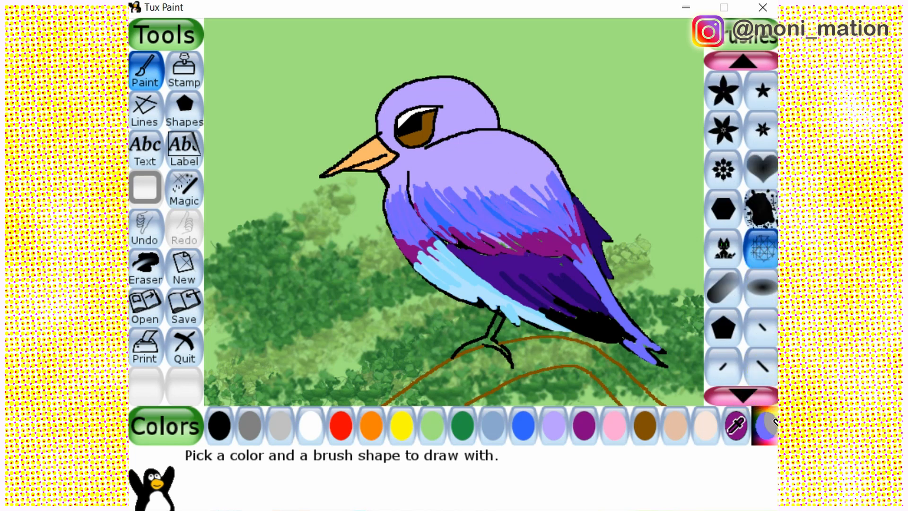
pyautogui.click(768, 432)
pyautogui.click(405, 233)
pyautogui.click(399, 241)
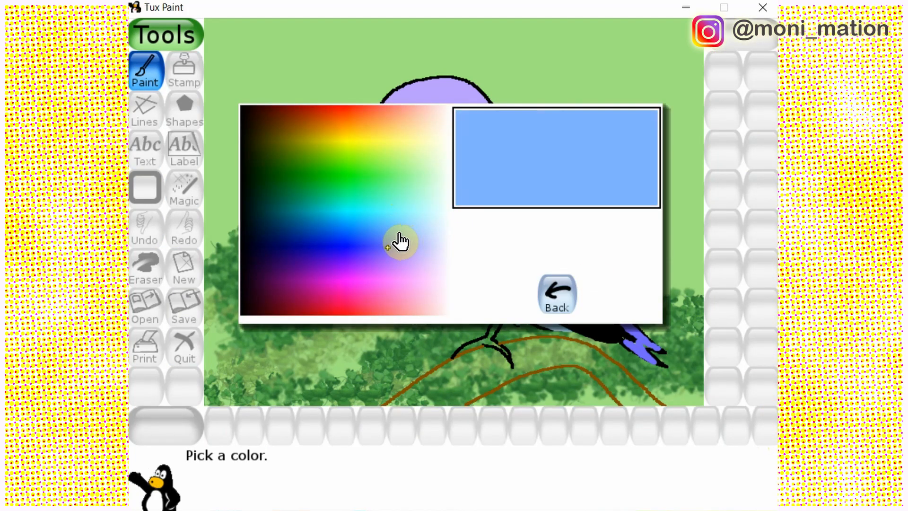
pyautogui.click(399, 236)
pyautogui.click(399, 228)
pyautogui.moveTo(397, 199); pyautogui.dragTo(421, 239)
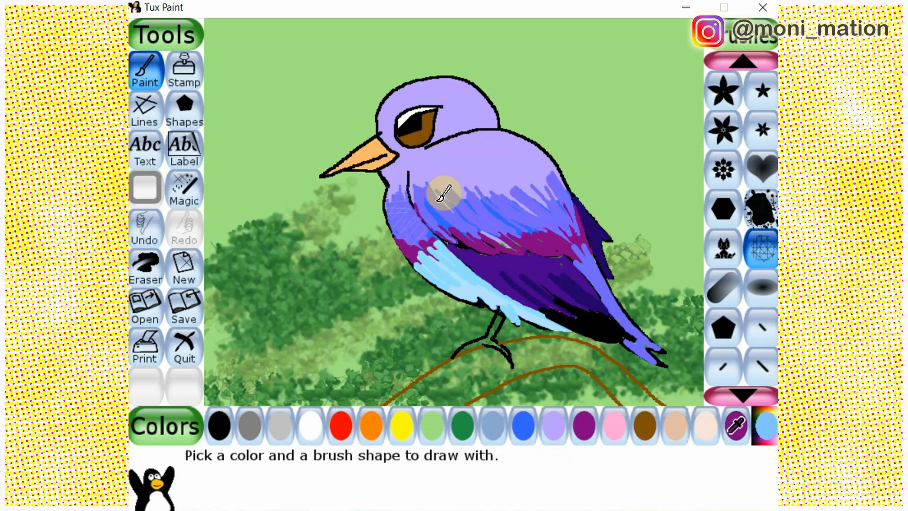
pyautogui.moveTo(422, 195)
pyautogui.mouseDown()
pyautogui.moveTo(496, 247)
pyautogui.moveTo(514, 235)
pyautogui.moveTo(478, 182)
pyautogui.moveTo(505, 173)
pyautogui.mouseUp()
pyautogui.moveTo(561, 176)
pyautogui.mouseDown()
pyautogui.moveTo(617, 287)
pyautogui.moveTo(601, 267)
pyautogui.mouseUp()
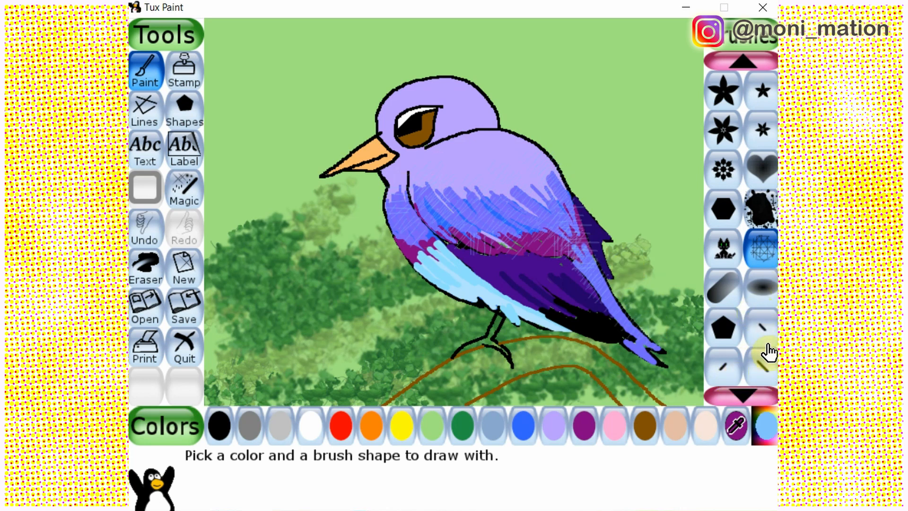
# Blend the feather strokes and colors across the whole wing with the Wet Paint effect in the current light blue.
pyautogui.click(183, 189)
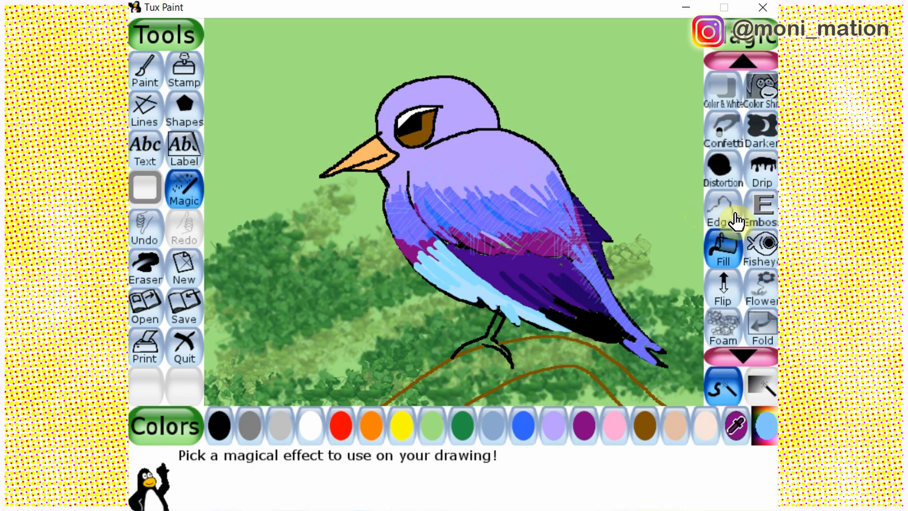
pyautogui.click(744, 343)
pyautogui.click(746, 344)
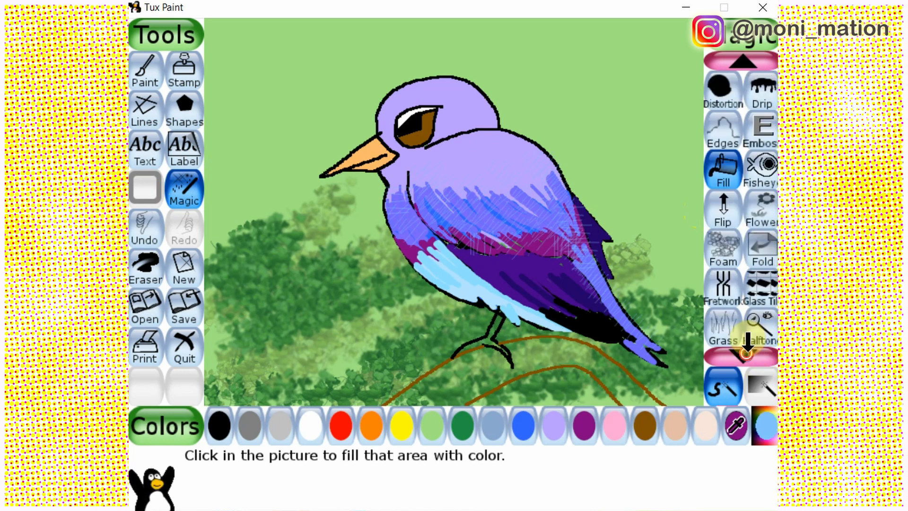
pyautogui.click(751, 345)
pyautogui.click(749, 347)
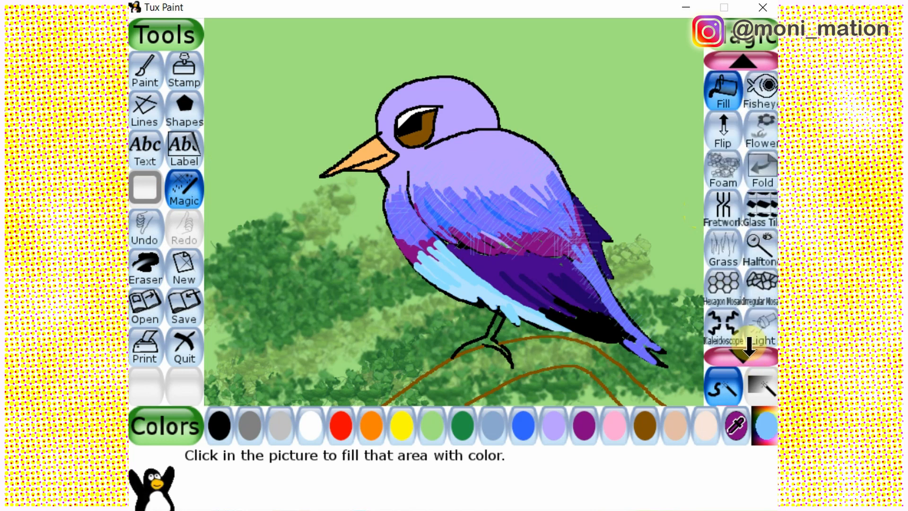
pyautogui.click(749, 348)
pyautogui.click(749, 348)
pyautogui.click(749, 349)
pyautogui.click(748, 348)
pyautogui.click(750, 349)
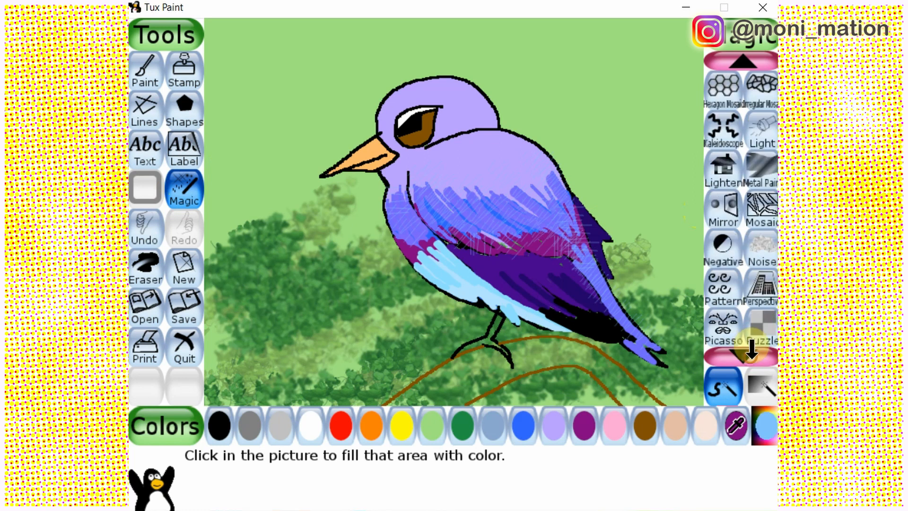
pyautogui.click(750, 350)
pyautogui.click(751, 350)
pyautogui.click(750, 352)
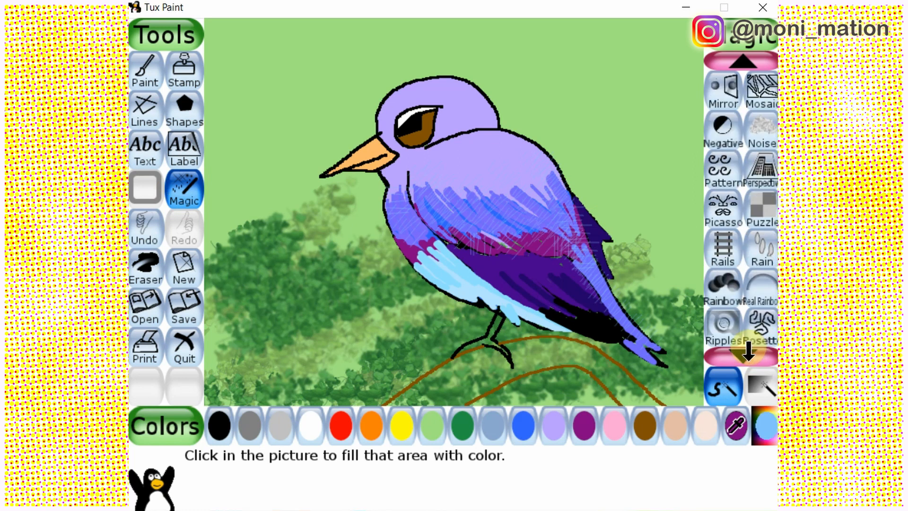
pyautogui.click(748, 352)
pyautogui.click(749, 350)
pyautogui.click(749, 349)
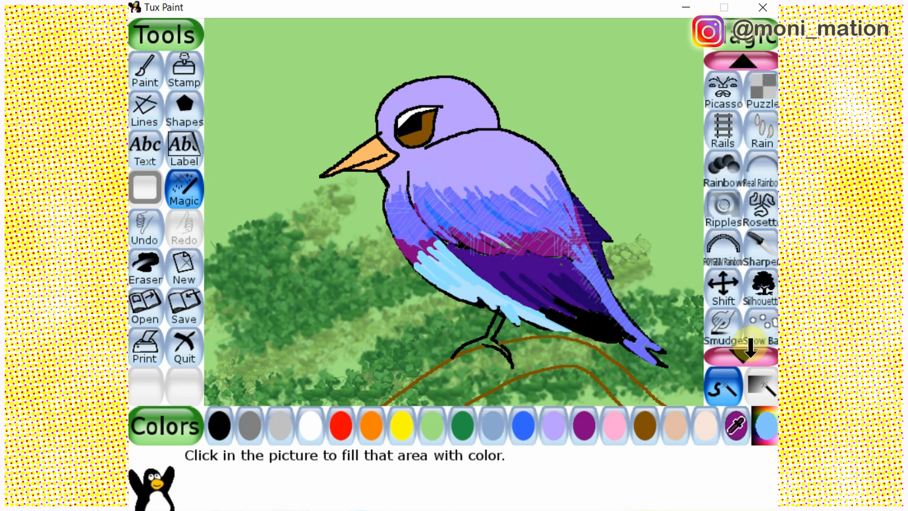
pyautogui.click(748, 352)
pyautogui.click(749, 352)
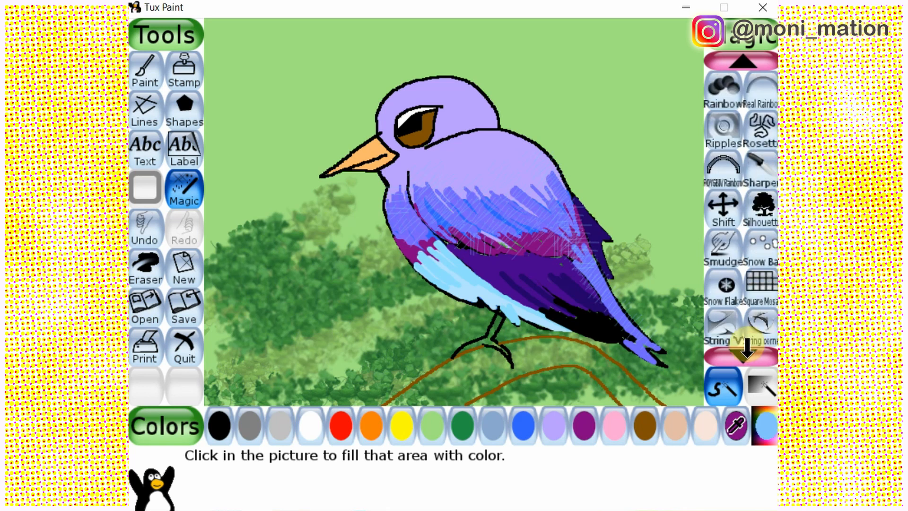
pyautogui.click(747, 352)
pyautogui.click(746, 351)
pyautogui.click(747, 350)
pyautogui.click(745, 351)
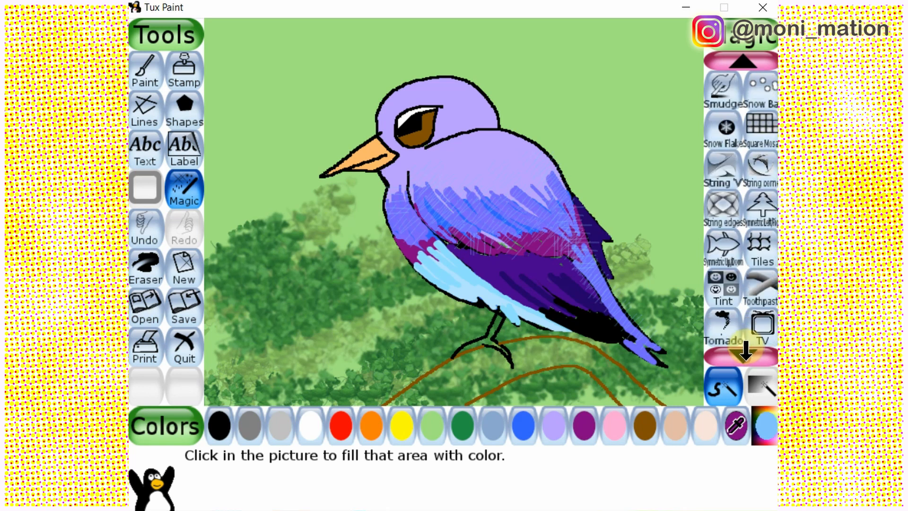
pyautogui.click(745, 350)
pyautogui.click(745, 351)
pyautogui.click(746, 352)
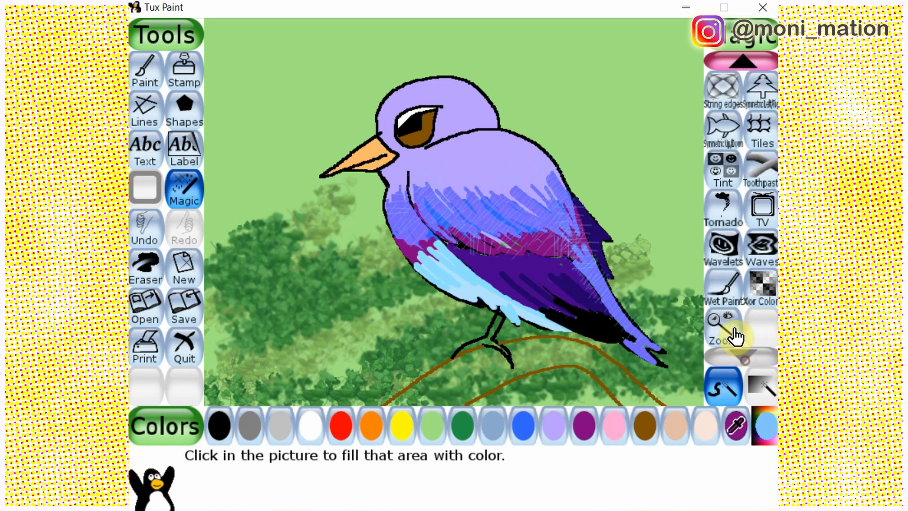
pyautogui.click(721, 289)
pyautogui.moveTo(499, 174)
pyautogui.mouseDown()
pyautogui.moveTo(524, 172)
pyautogui.moveTo(574, 229)
pyautogui.moveTo(541, 198)
pyautogui.moveTo(507, 191)
pyautogui.moveTo(557, 225)
pyautogui.moveTo(497, 193)
pyautogui.moveTo(562, 241)
pyautogui.moveTo(489, 208)
pyautogui.moveTo(556, 244)
pyautogui.moveTo(485, 215)
pyautogui.moveTo(527, 244)
pyautogui.moveTo(465, 211)
pyautogui.moveTo(486, 231)
pyautogui.moveTo(443, 199)
pyautogui.moveTo(506, 253)
pyautogui.moveTo(428, 203)
pyautogui.moveTo(490, 254)
pyautogui.moveTo(453, 232)
pyautogui.moveTo(538, 254)
pyautogui.moveTo(573, 241)
pyautogui.moveTo(573, 207)
pyautogui.moveTo(555, 193)
pyautogui.moveTo(579, 223)
pyautogui.moveTo(566, 193)
pyautogui.moveTo(578, 231)
pyautogui.moveTo(565, 238)
pyautogui.moveTo(573, 236)
pyautogui.moveTo(481, 241)
pyautogui.moveTo(453, 220)
pyautogui.moveTo(435, 221)
pyautogui.moveTo(532, 261)
pyautogui.moveTo(485, 226)
pyautogui.moveTo(561, 259)
pyautogui.moveTo(496, 212)
pyautogui.moveTo(580, 275)
pyautogui.moveTo(535, 218)
pyautogui.moveTo(595, 275)
pyautogui.moveTo(555, 213)
pyautogui.moveTo(563, 207)
pyautogui.moveTo(585, 261)
pyautogui.moveTo(574, 211)
pyautogui.moveTo(542, 163)
pyautogui.moveTo(569, 208)
pyautogui.moveTo(530, 158)
pyautogui.moveTo(553, 181)
pyautogui.moveTo(566, 222)
pyautogui.moveTo(508, 170)
pyautogui.moveTo(511, 205)
pyautogui.moveTo(463, 176)
pyautogui.moveTo(550, 241)
pyautogui.moveTo(447, 185)
pyautogui.moveTo(526, 244)
pyautogui.moveTo(429, 180)
pyautogui.mouseUp()
pyautogui.moveTo(515, 251)
pyautogui.mouseDown()
pyautogui.moveTo(419, 177)
pyautogui.moveTo(496, 249)
pyautogui.moveTo(417, 186)
pyautogui.moveTo(534, 267)
pyautogui.moveTo(603, 279)
pyautogui.moveTo(521, 275)
pyautogui.moveTo(480, 261)
pyautogui.moveTo(579, 311)
pyautogui.moveTo(475, 266)
pyautogui.moveTo(603, 327)
pyautogui.moveTo(544, 292)
pyautogui.moveTo(598, 320)
pyautogui.moveTo(548, 279)
pyautogui.moveTo(593, 319)
pyautogui.moveTo(568, 272)
pyautogui.moveTo(614, 327)
pyautogui.moveTo(586, 281)
pyautogui.moveTo(601, 285)
pyautogui.moveTo(595, 289)
pyautogui.moveTo(582, 240)
pyautogui.moveTo(635, 291)
pyautogui.moveTo(601, 285)
pyautogui.moveTo(581, 253)
pyautogui.moveTo(469, 237)
pyautogui.moveTo(454, 221)
pyautogui.moveTo(464, 193)
pyautogui.mouseUp()
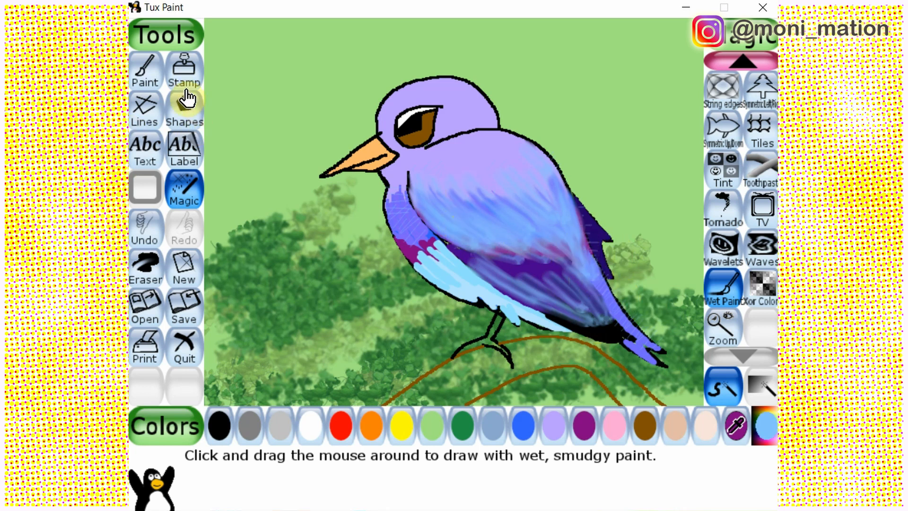
# Redraw the wing's front edge in black with the smallest round brush and add a jagged feather edge across mid-wing.
pyautogui.click(144, 70)
pyautogui.click(743, 61)
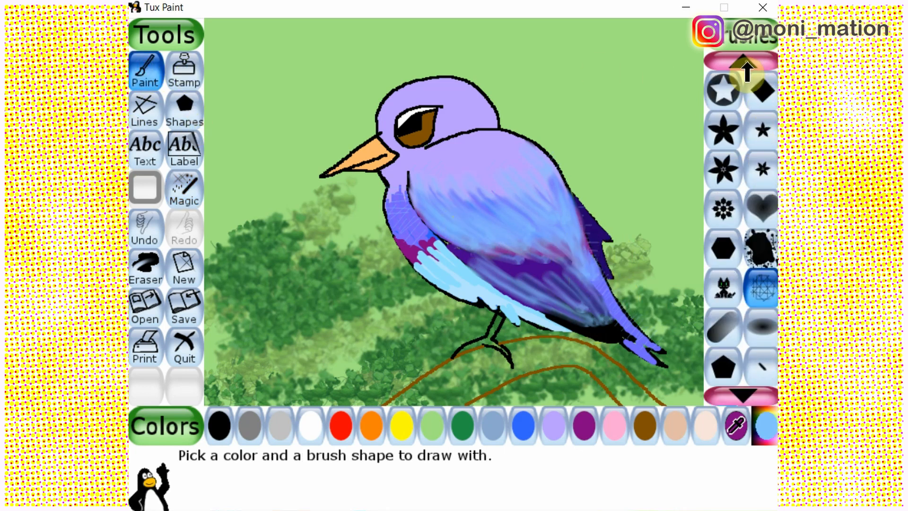
pyautogui.click(743, 62)
pyautogui.click(743, 62)
pyautogui.click(743, 62)
pyautogui.click(724, 92)
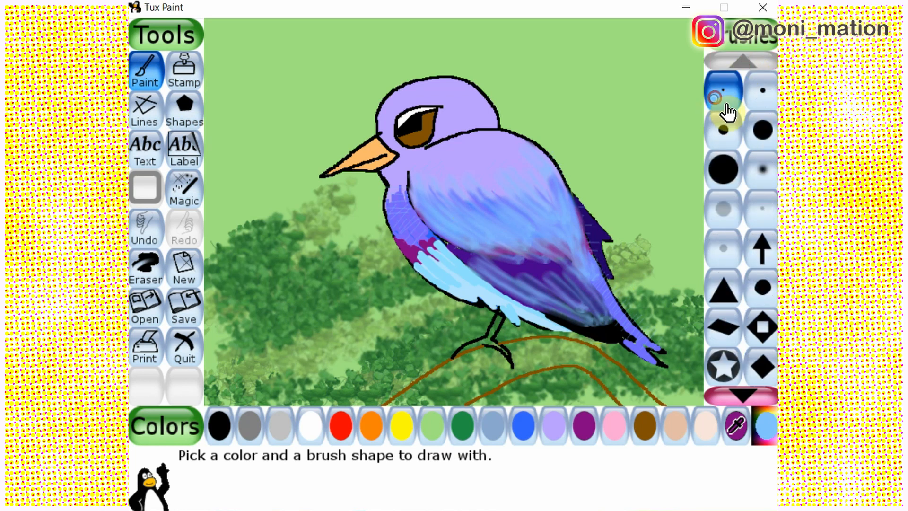
pyautogui.click(219, 424)
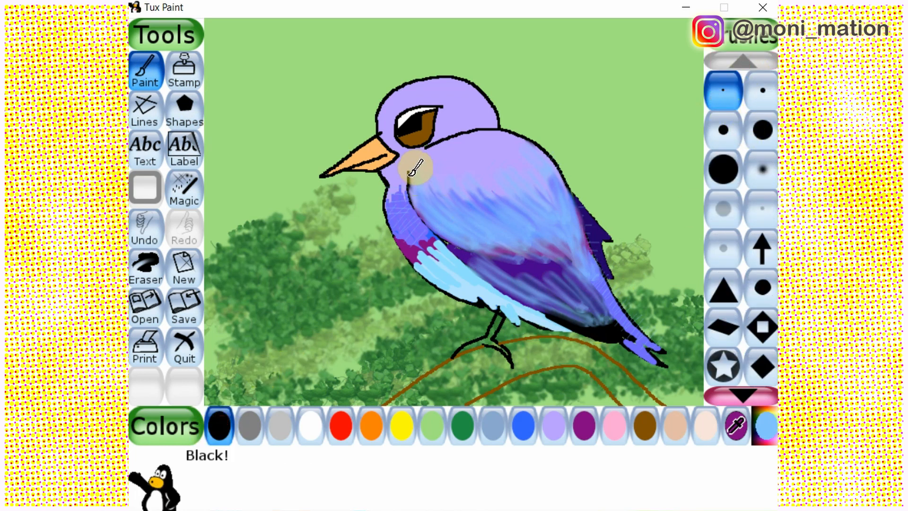
pyautogui.moveTo(409, 173); pyautogui.dragTo(413, 198)
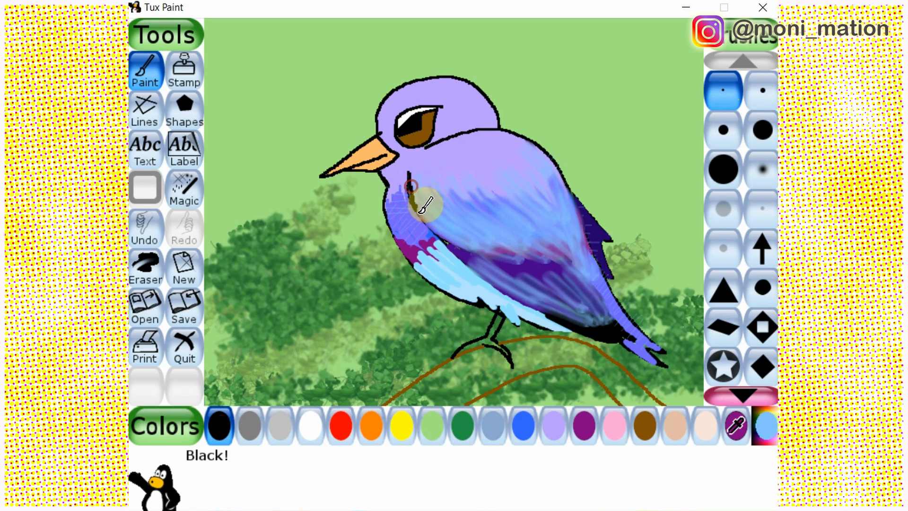
pyautogui.click(145, 228)
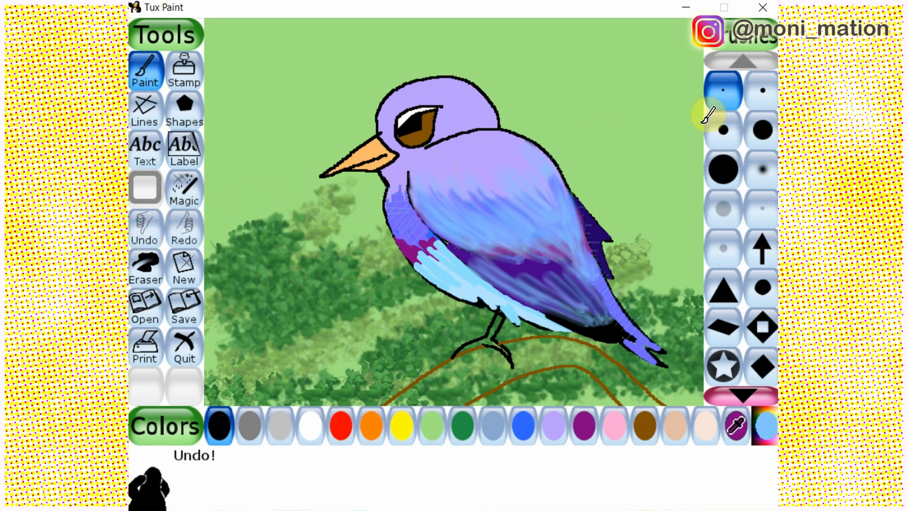
pyautogui.moveTo(407, 176); pyautogui.dragTo(415, 190)
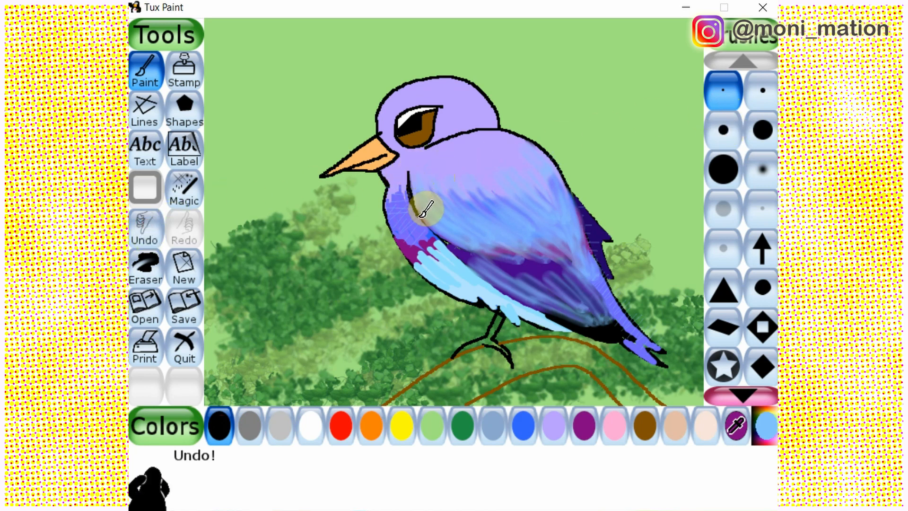
pyautogui.moveTo(460, 235)
pyautogui.mouseDown()
pyautogui.moveTo(488, 256)
pyautogui.moveTo(578, 259)
pyautogui.moveTo(567, 246)
pyautogui.moveTo(582, 256)
pyautogui.moveTo(591, 201)
pyautogui.mouseUp()
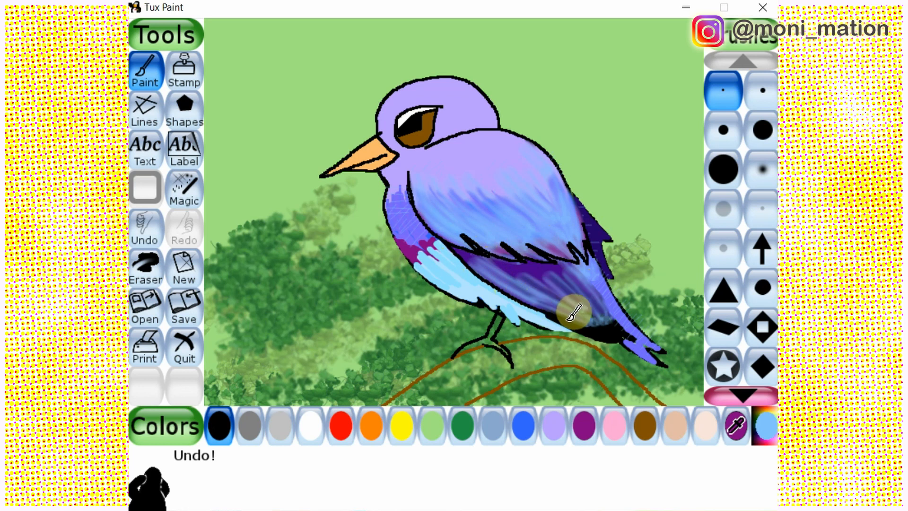
# Draw black feather strokes near the wing tip, along the belly above the legs and on the dark rear wing edge.
pyautogui.moveTo(563, 296)
pyautogui.mouseDown()
pyautogui.moveTo(615, 315)
pyautogui.moveTo(576, 276)
pyautogui.moveTo(620, 310)
pyautogui.moveTo(594, 270)
pyautogui.moveTo(615, 260)
pyautogui.mouseUp()
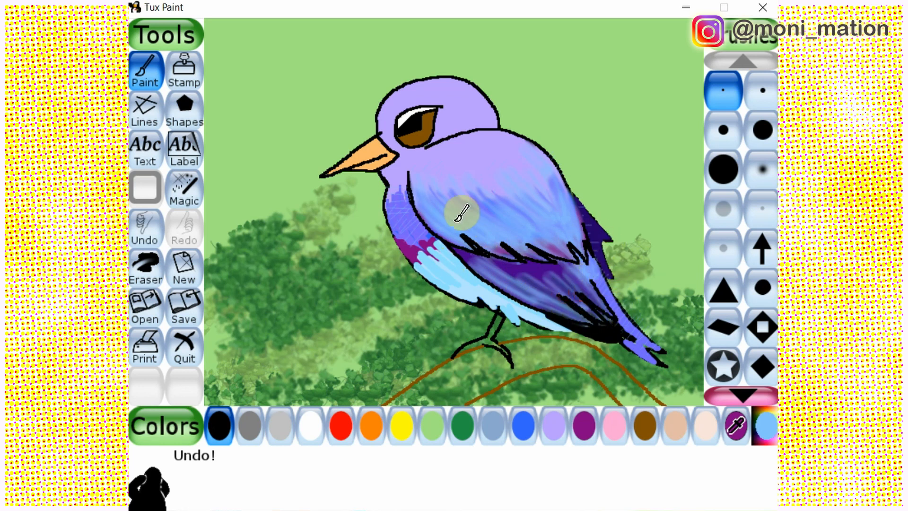
pyautogui.moveTo(496, 287)
pyautogui.mouseDown()
pyautogui.moveTo(528, 327)
pyautogui.moveTo(514, 322)
pyautogui.moveTo(516, 307)
pyautogui.moveTo(526, 327)
pyautogui.moveTo(515, 308)
pyautogui.moveTo(571, 332)
pyautogui.mouseUp()
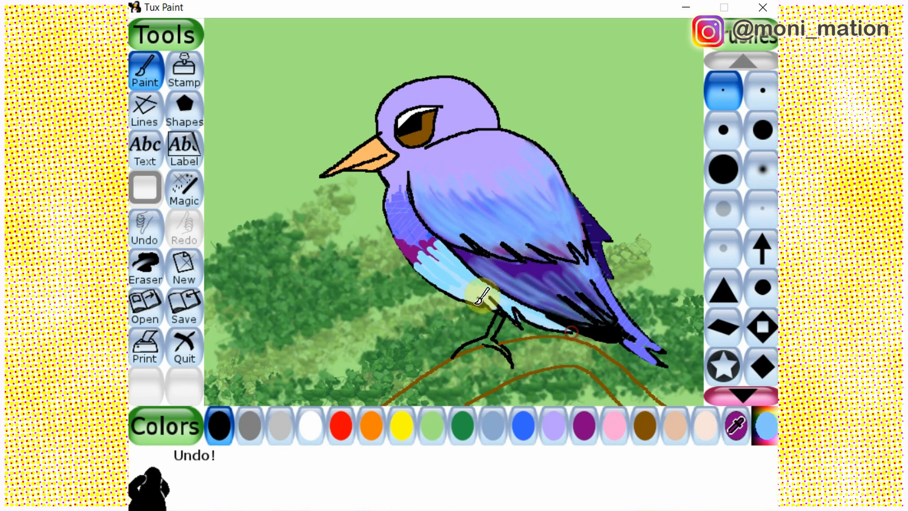
pyautogui.moveTo(468, 292); pyautogui.dragTo(494, 311)
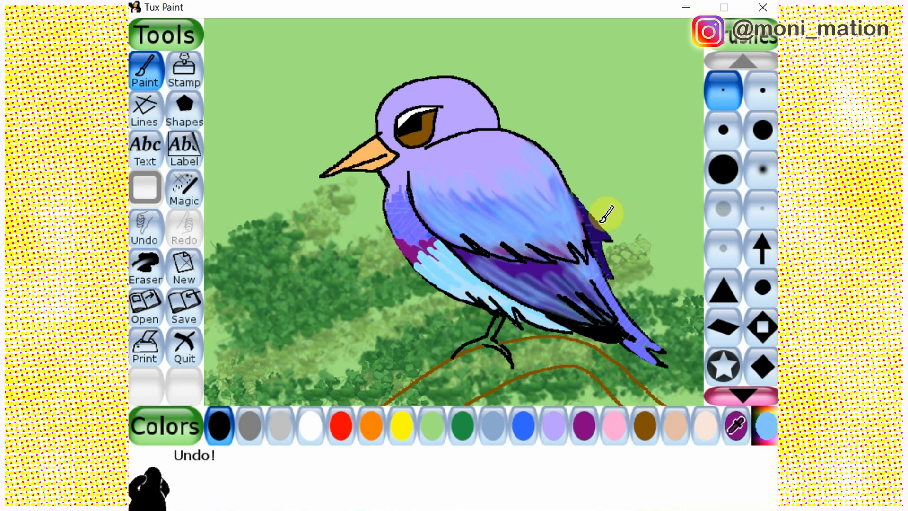
pyautogui.moveTo(564, 188); pyautogui.dragTo(599, 229)
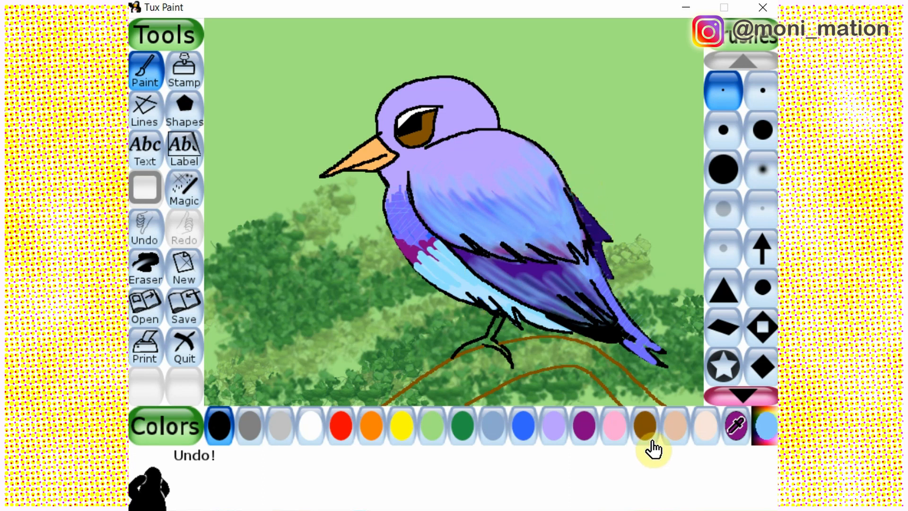
# Paint thin highlights in a custom pale cyan along the wing's front edge, the breast and the forehead.
pyautogui.click(764, 435)
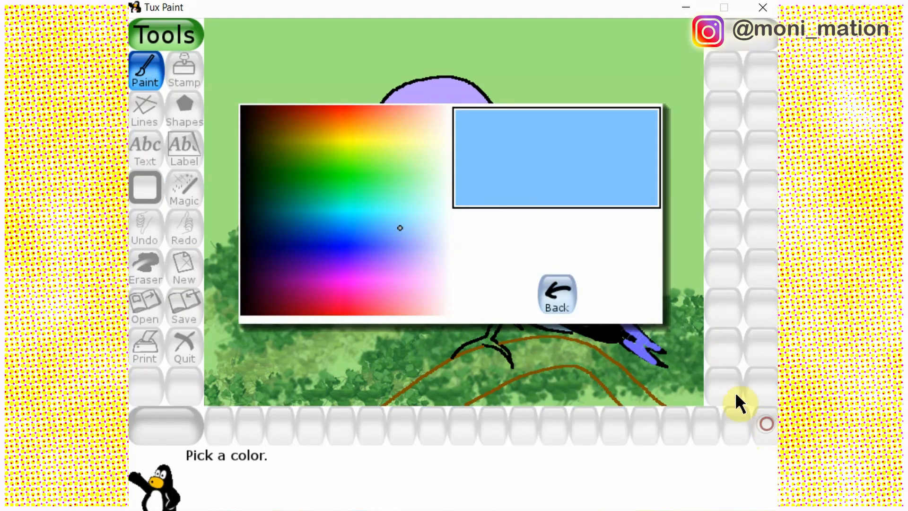
pyautogui.click(419, 210)
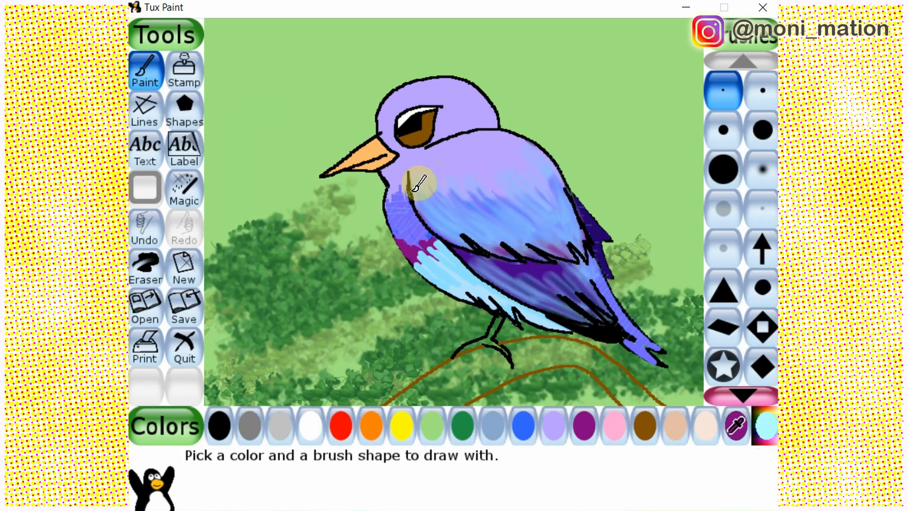
pyautogui.moveTo(419, 180)
pyautogui.mouseDown()
pyautogui.moveTo(457, 230)
pyautogui.moveTo(425, 182)
pyautogui.moveTo(439, 194)
pyautogui.moveTo(419, 179)
pyautogui.moveTo(427, 181)
pyautogui.moveTo(435, 187)
pyautogui.moveTo(394, 192)
pyautogui.moveTo(394, 183)
pyautogui.moveTo(419, 238)
pyautogui.mouseUp()
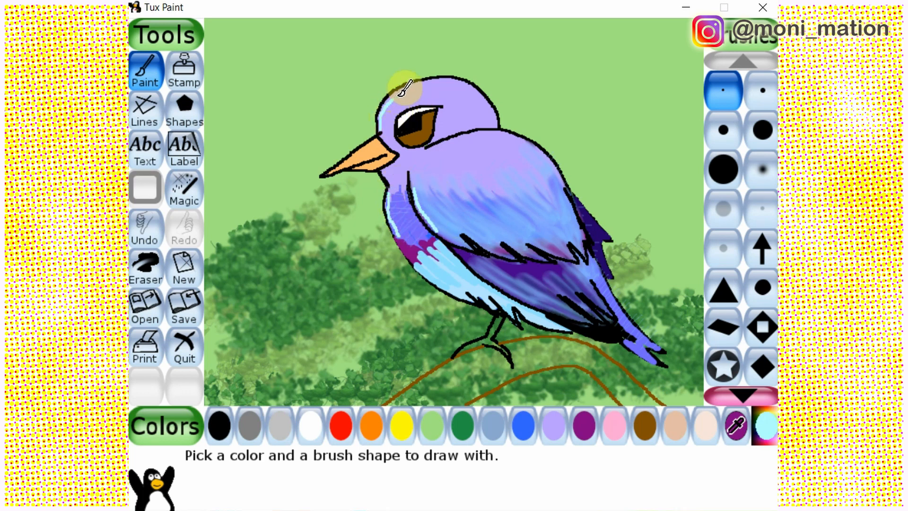
pyautogui.moveTo(401, 93)
pyautogui.mouseDown()
pyautogui.moveTo(426, 80)
pyautogui.moveTo(395, 103)
pyautogui.moveTo(427, 82)
pyautogui.moveTo(401, 108)
pyautogui.mouseUp()
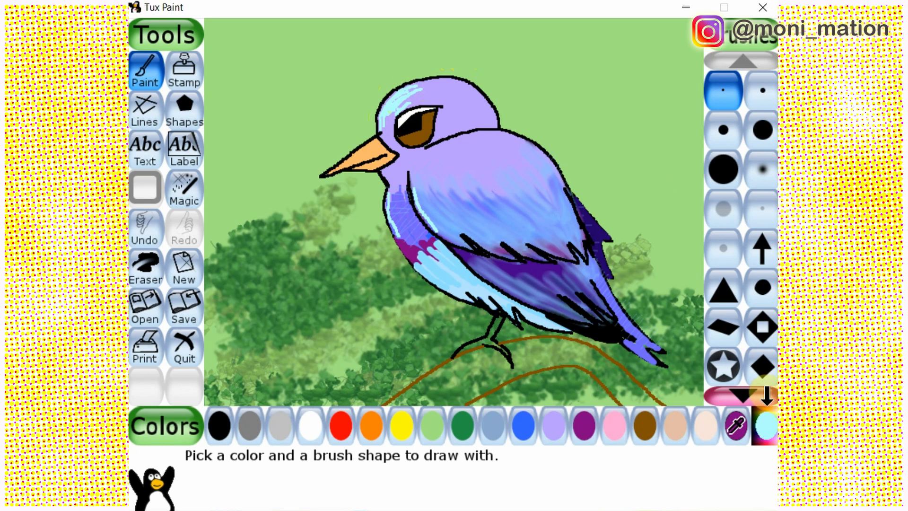
# Blend the pale cyan highlights on the forehead and crown with the Wet Paint effect.
pyautogui.click(748, 390)
pyautogui.click(748, 391)
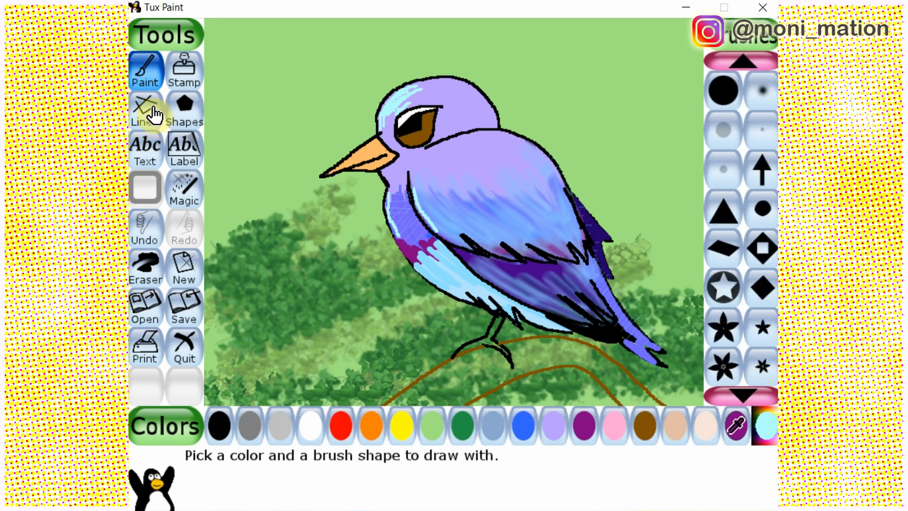
pyautogui.click(184, 189)
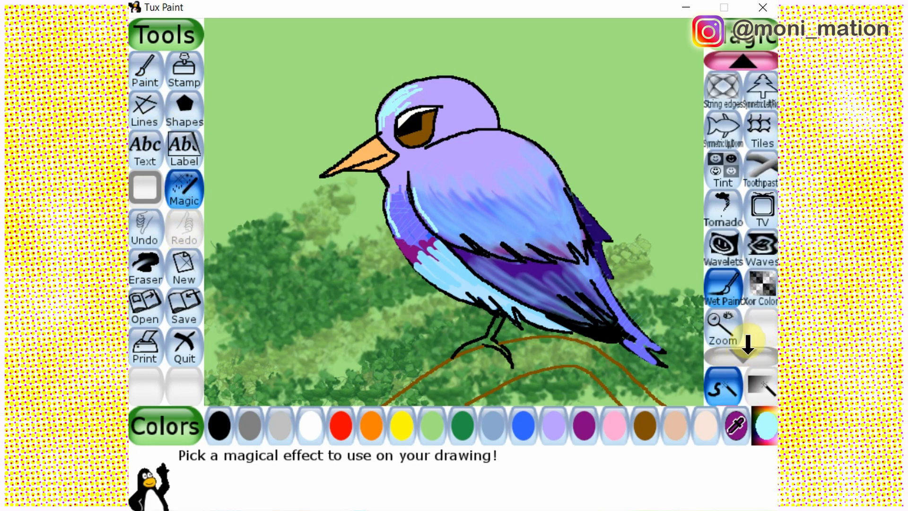
pyautogui.click(734, 304)
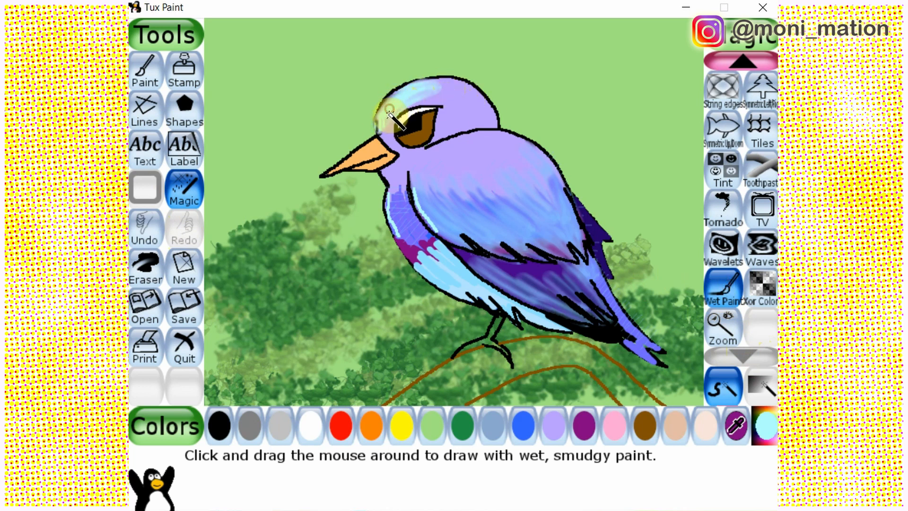
pyautogui.moveTo(383, 128); pyautogui.dragTo(417, 87)
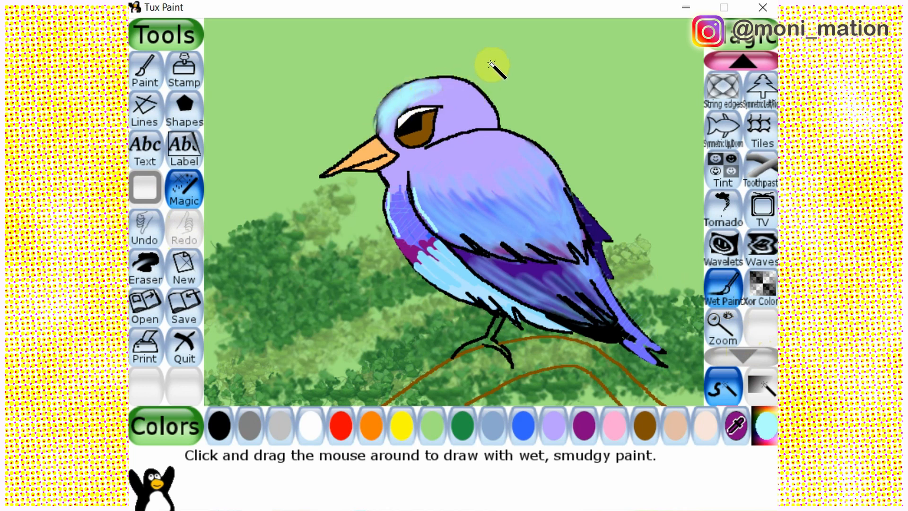
# Retouch the bird's forehead and crown outline with black paint, undoing the stray strokes.
pyautogui.click(146, 69)
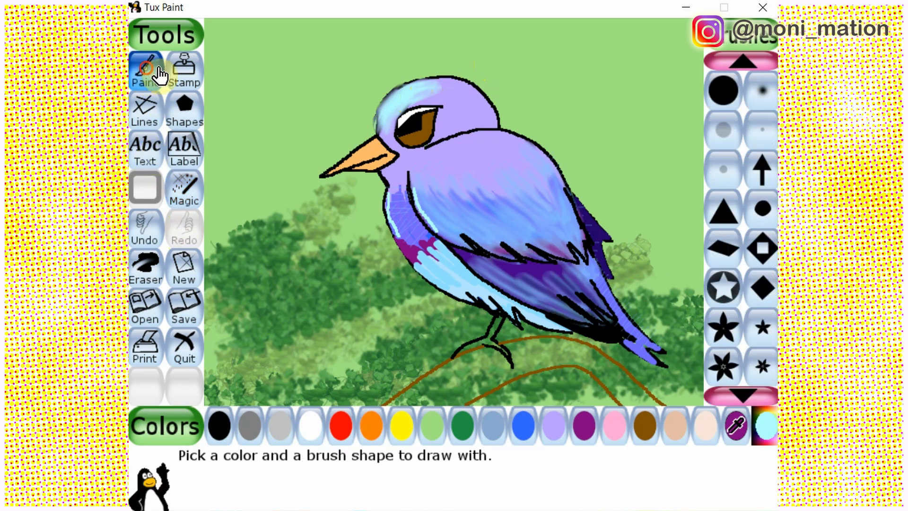
pyautogui.click(218, 425)
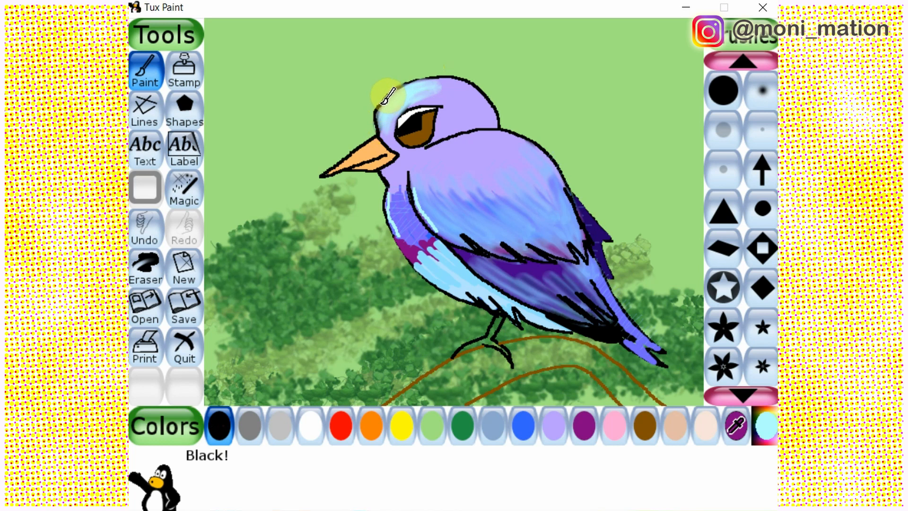
pyautogui.click(158, 225)
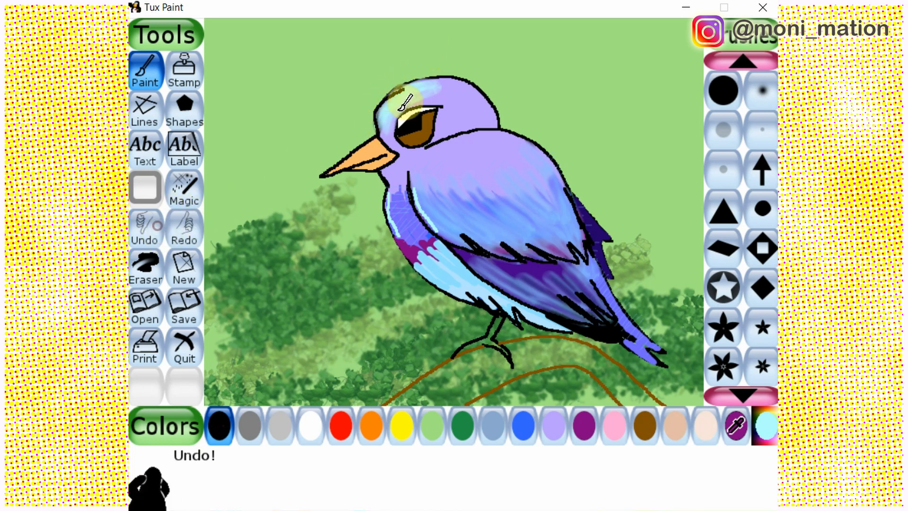
pyautogui.click(375, 122)
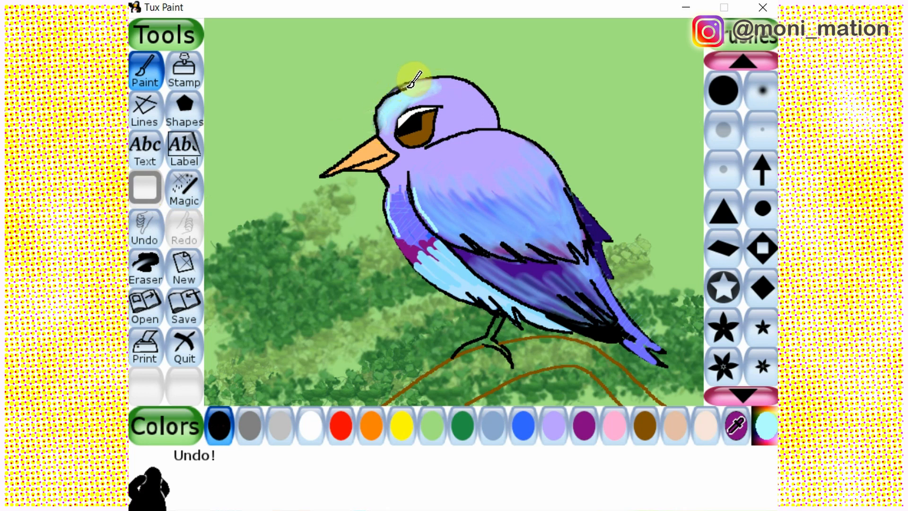
pyautogui.click(446, 77)
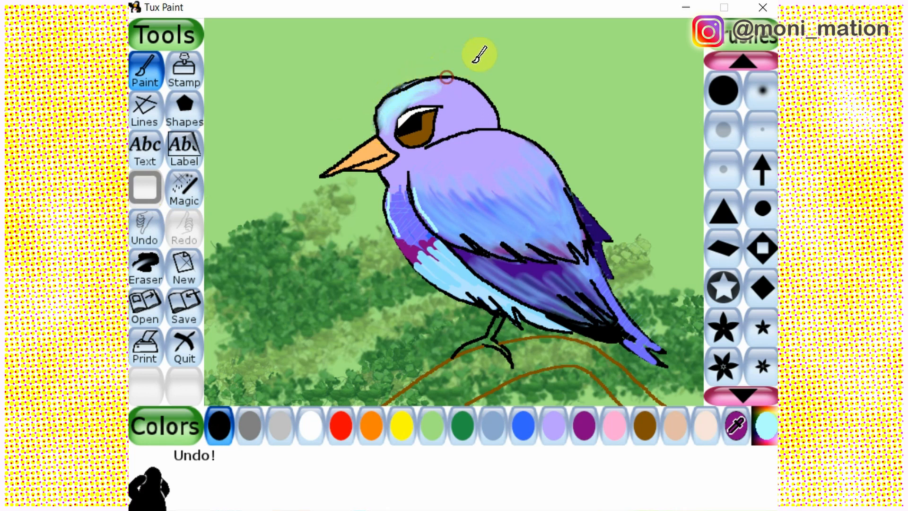
pyautogui.click(148, 232)
pyautogui.click(377, 118)
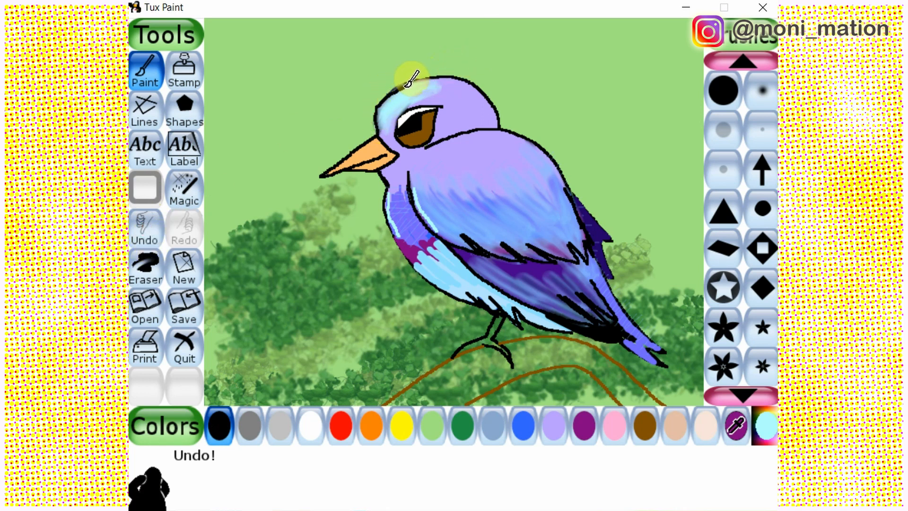
pyautogui.click(437, 77)
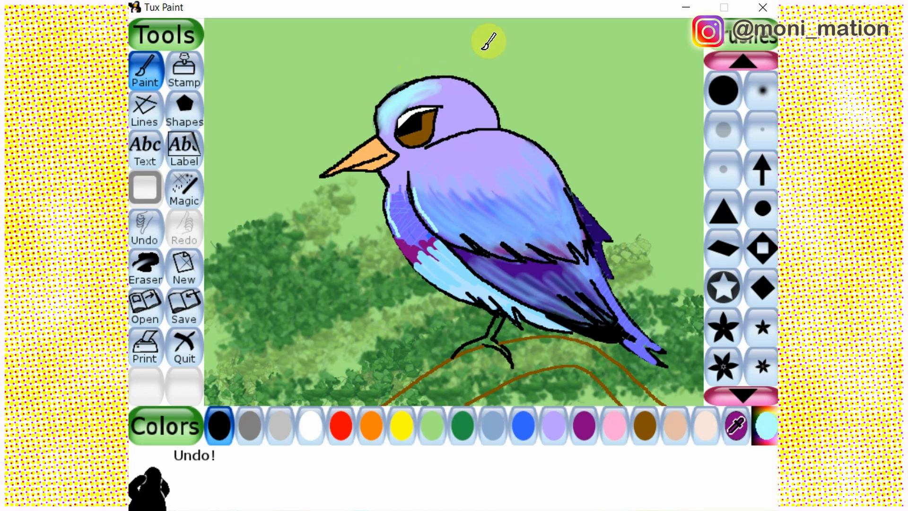
# Fill the branch under the bird with brown using the second-largest solid round brush.
pyautogui.click(145, 69)
pyautogui.click(724, 108)
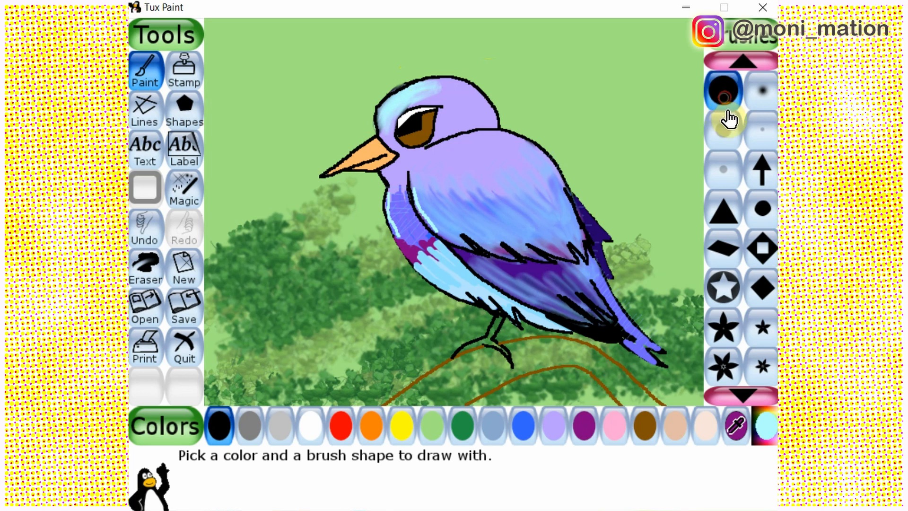
pyautogui.click(744, 70)
pyautogui.click(743, 71)
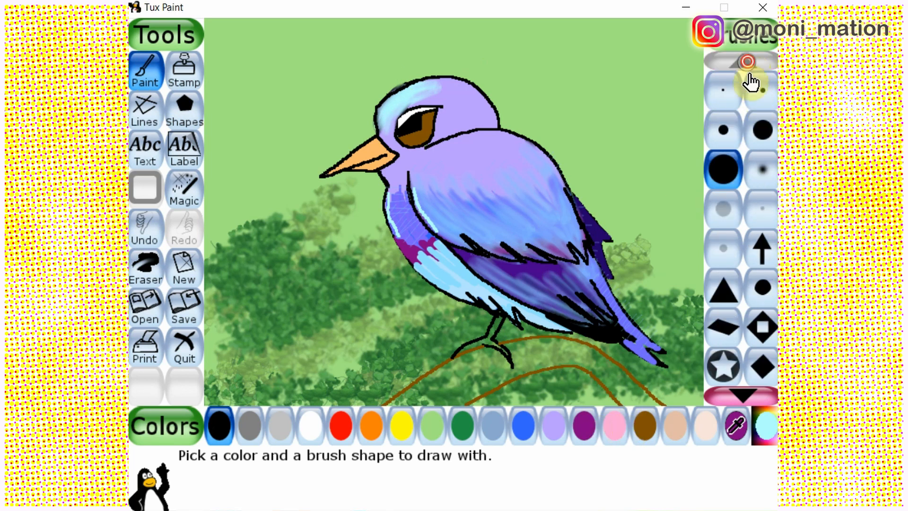
pyautogui.click(762, 129)
pyautogui.moveTo(419, 397)
pyautogui.mouseDown()
pyautogui.moveTo(456, 372)
pyautogui.moveTo(413, 398)
pyautogui.mouseUp()
pyautogui.click(147, 245)
pyautogui.click(644, 426)
pyautogui.moveTo(410, 396)
pyautogui.mouseDown()
pyautogui.moveTo(449, 386)
pyautogui.moveTo(447, 395)
pyautogui.moveTo(497, 374)
pyautogui.moveTo(482, 359)
pyautogui.moveTo(443, 374)
pyautogui.moveTo(489, 349)
pyautogui.moveTo(484, 357)
pyautogui.moveTo(505, 372)
pyautogui.moveTo(589, 360)
pyautogui.moveTo(639, 401)
pyautogui.moveTo(594, 360)
pyautogui.moveTo(649, 404)
pyautogui.moveTo(596, 359)
pyautogui.moveTo(638, 390)
pyautogui.moveTo(520, 352)
pyautogui.moveTo(580, 352)
pyautogui.moveTo(511, 347)
pyautogui.moveTo(525, 355)
pyautogui.moveTo(515, 347)
pyautogui.moveTo(570, 345)
pyautogui.moveTo(616, 359)
pyautogui.mouseUp()
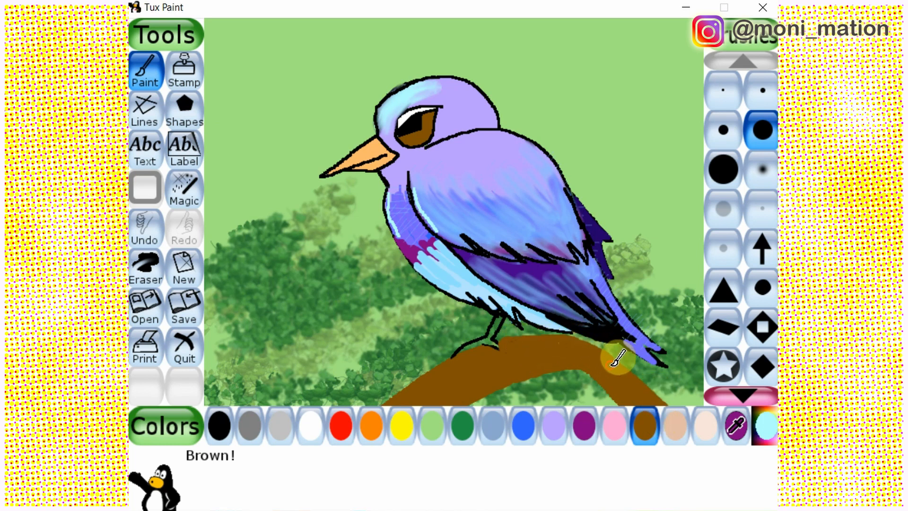
# Shade the underside of the branch with a custom dark brown, refining the inner edge with the second-smallest round brush.
pyautogui.click(762, 437)
pyautogui.moveTo(304, 186); pyautogui.dragTo(278, 138)
pyautogui.click(276, 130)
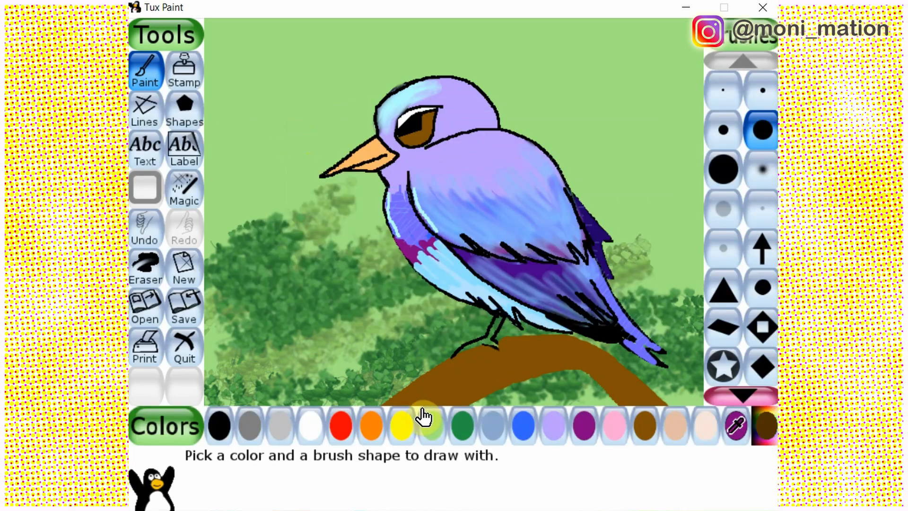
pyautogui.moveTo(438, 403)
pyautogui.mouseDown()
pyautogui.moveTo(547, 358)
pyautogui.moveTo(576, 362)
pyautogui.mouseUp()
pyautogui.click(762, 91)
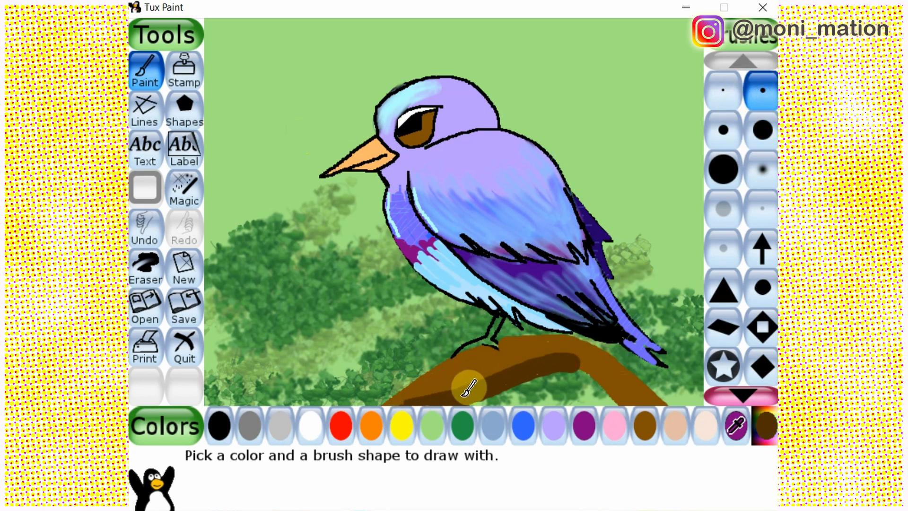
pyautogui.moveTo(539, 363)
pyautogui.mouseDown()
pyautogui.moveTo(576, 365)
pyautogui.moveTo(616, 398)
pyautogui.moveTo(568, 370)
pyautogui.moveTo(618, 402)
pyautogui.mouseUp()
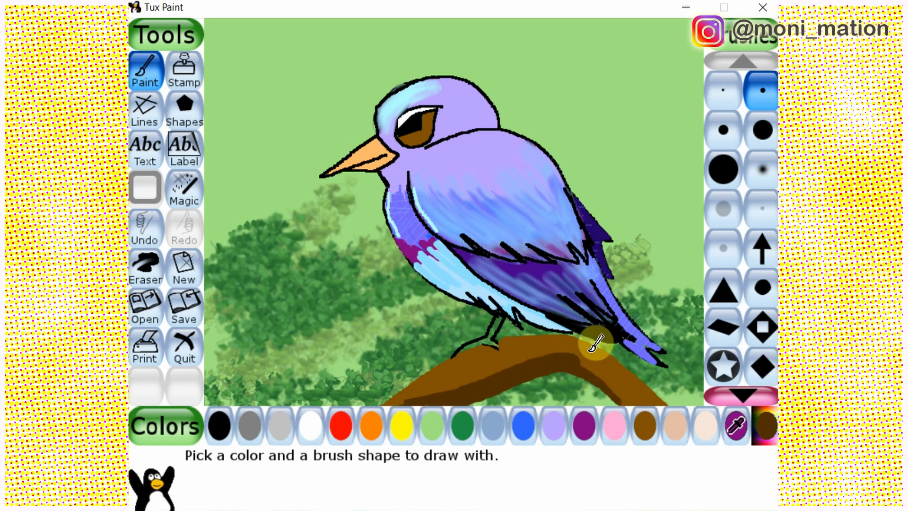
# Redraw the bird's foot on the branch and retouch the tail tip in black with the smallest round brush.
pyautogui.click(726, 92)
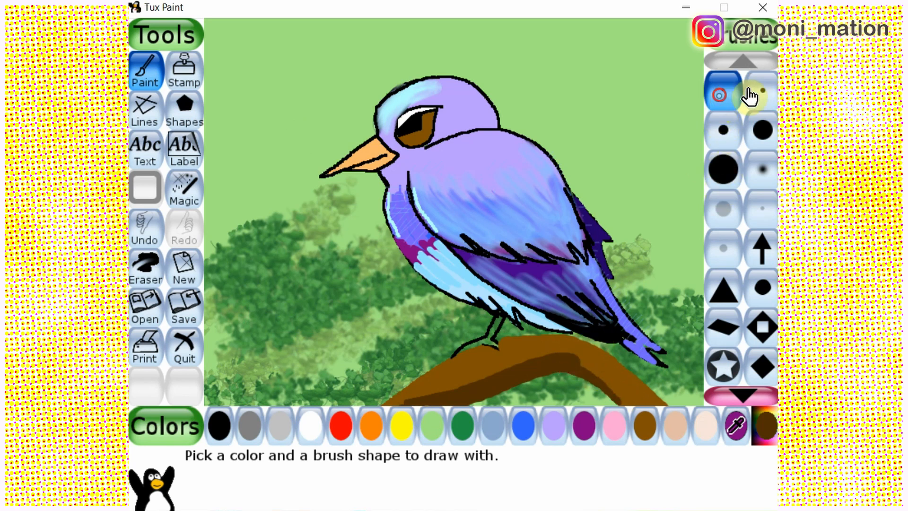
pyautogui.click(220, 426)
pyautogui.moveTo(455, 356); pyautogui.dragTo(486, 343)
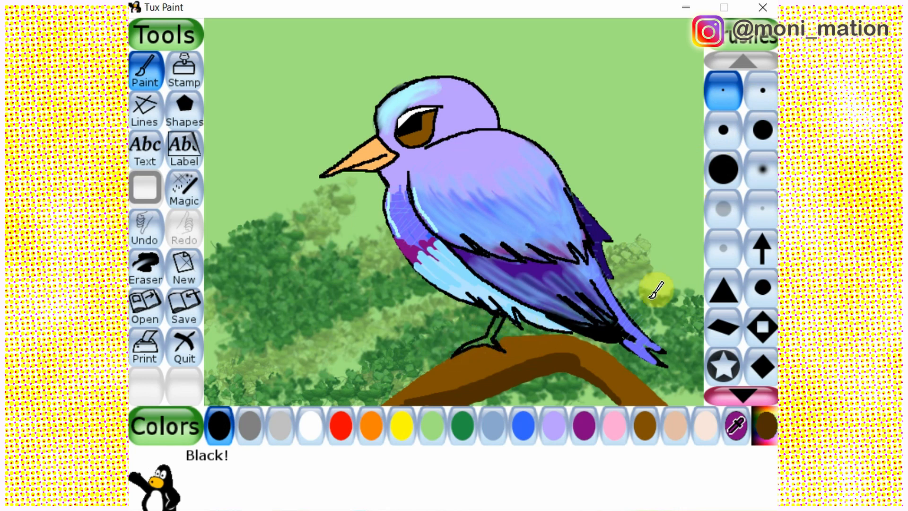
pyautogui.moveTo(618, 334); pyautogui.dragTo(658, 354)
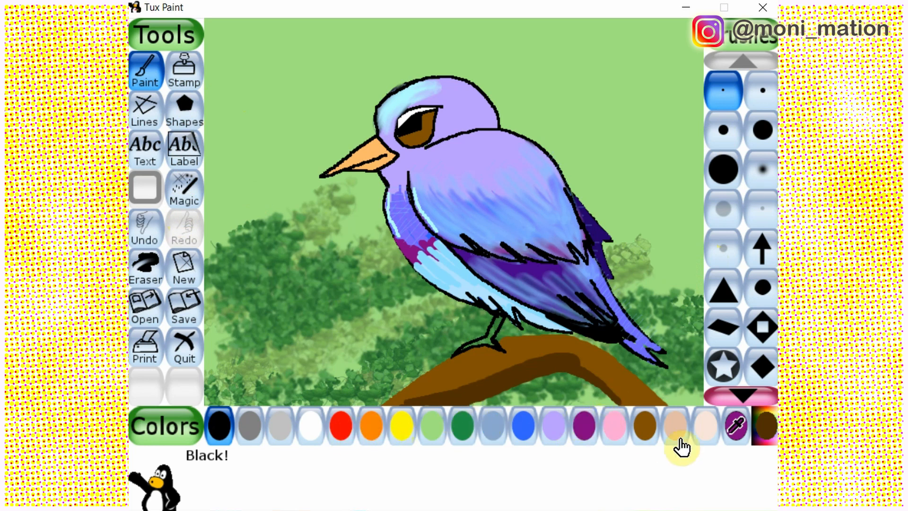
# Sample the beak's orange and paint the bird's leg and foot with it.
pyautogui.click(736, 425)
pyautogui.click(372, 149)
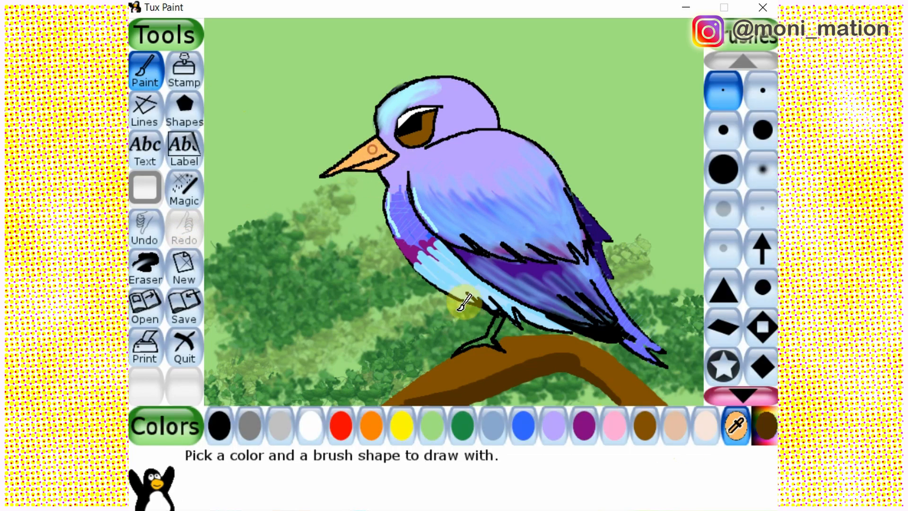
pyautogui.moveTo(462, 348); pyautogui.dragTo(492, 337)
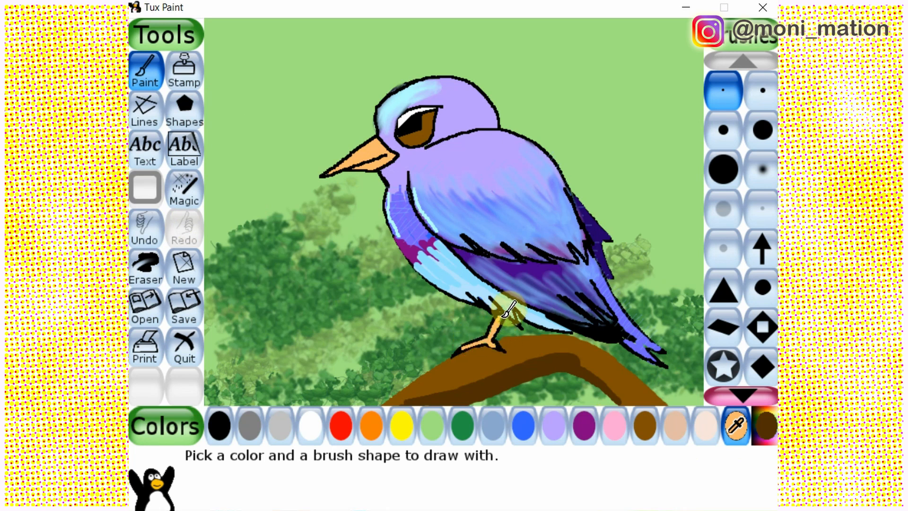
pyautogui.moveTo(506, 313); pyautogui.dragTo(520, 317)
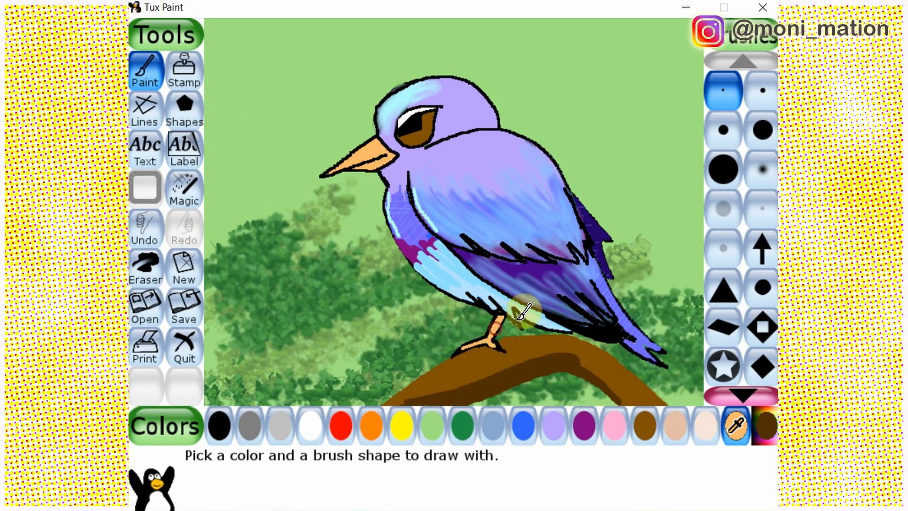
# Outline the upper and lower edges of the branch in black.
pyautogui.click(213, 431)
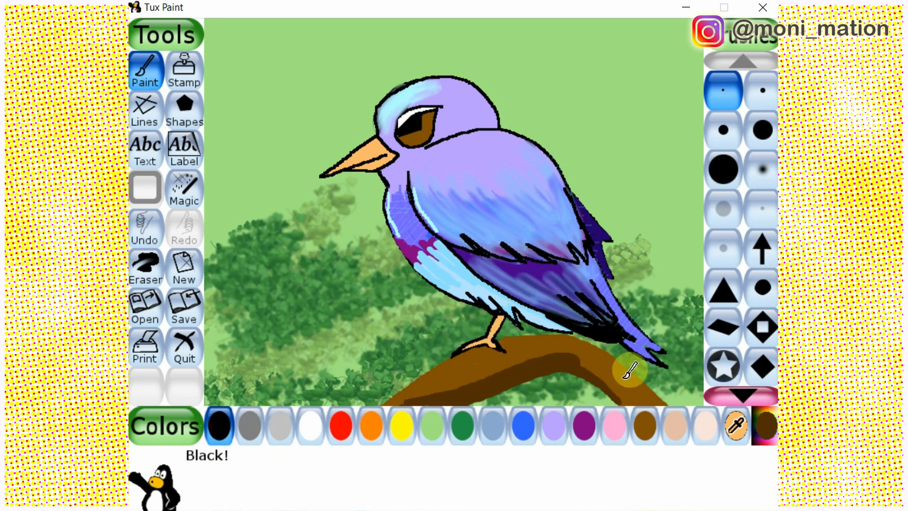
pyautogui.moveTo(382, 401); pyautogui.dragTo(452, 353)
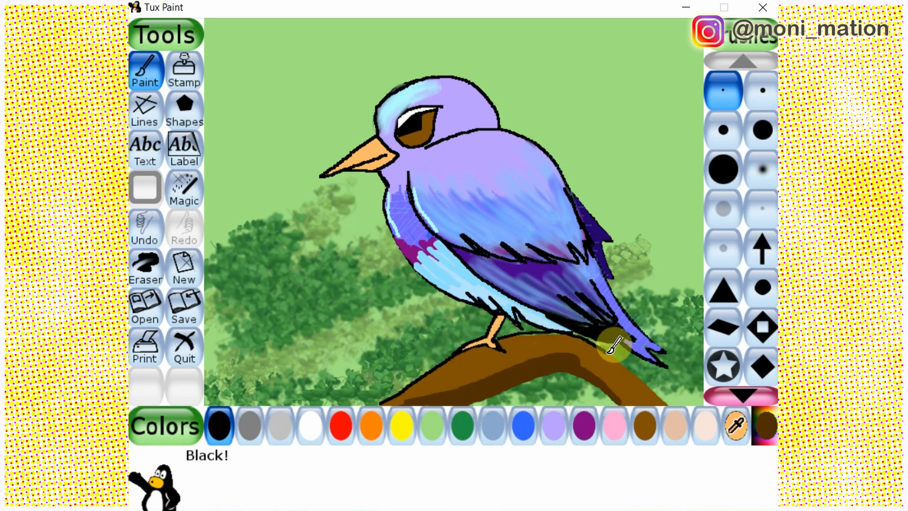
pyautogui.moveTo(665, 402); pyautogui.dragTo(674, 409)
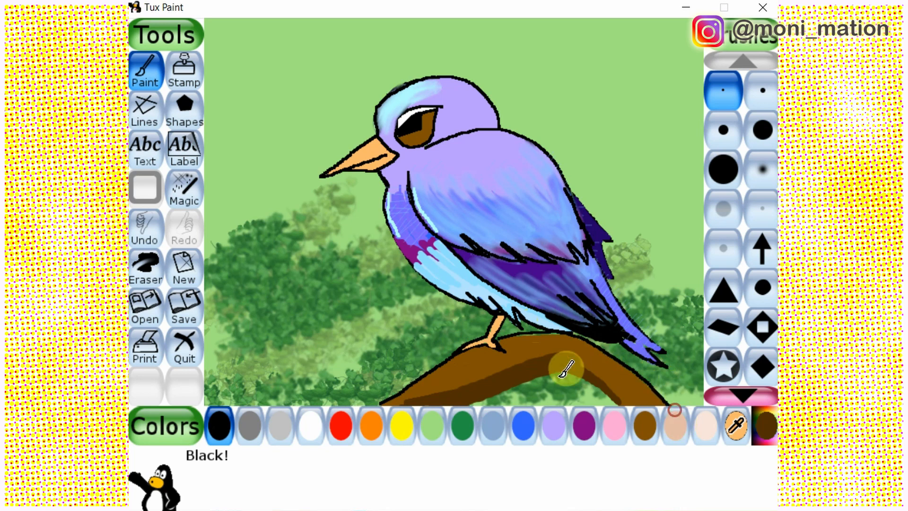
pyautogui.click(462, 404)
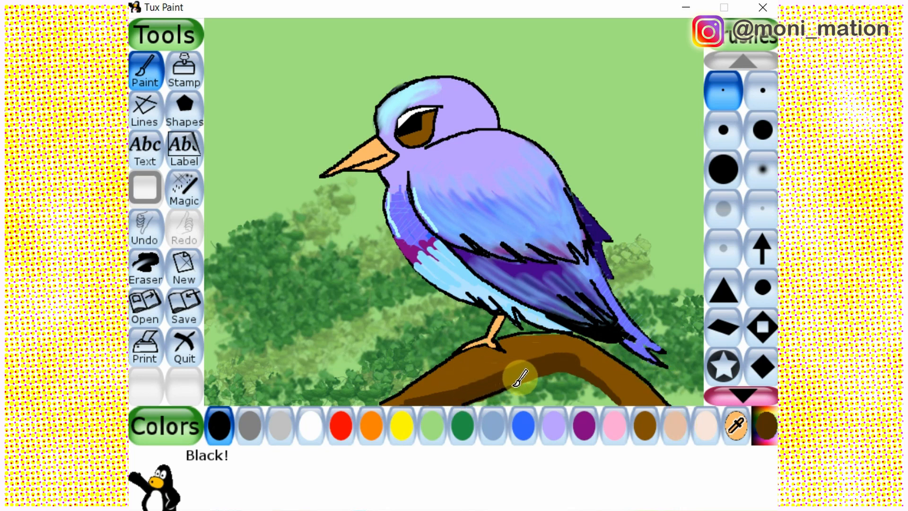
pyautogui.click(624, 407)
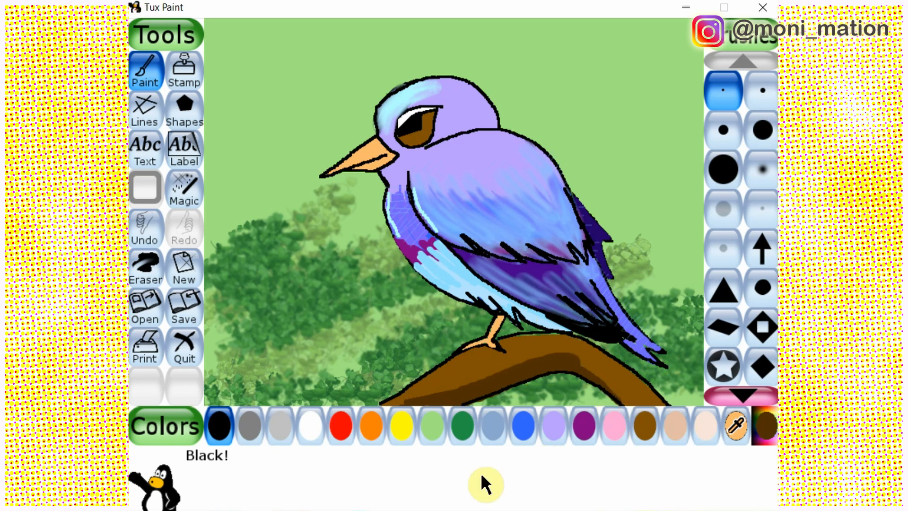
# Paint a solid yellow sun in the upper-left corner of the drawing with the soft round brush.
pyautogui.click(145, 68)
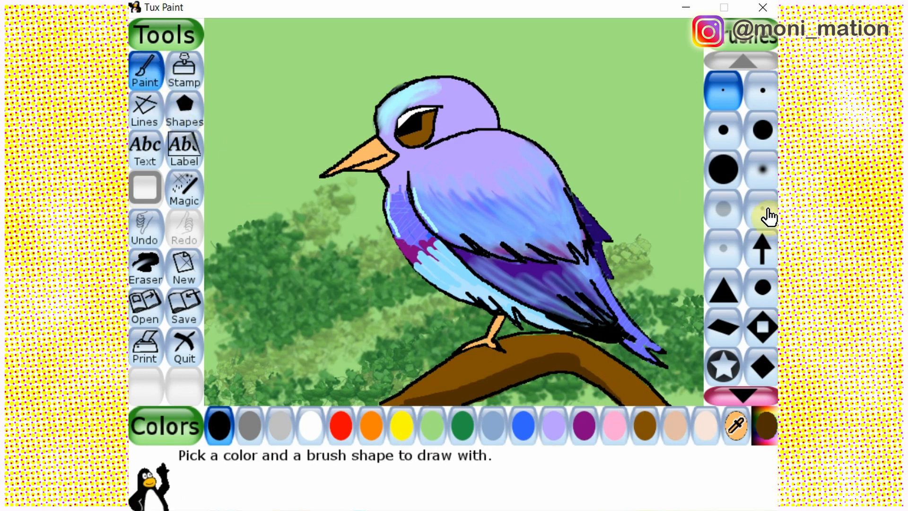
pyautogui.click(762, 170)
pyautogui.click(401, 424)
pyautogui.moveTo(227, 30)
pyautogui.mouseDown()
pyautogui.moveTo(212, 57)
pyautogui.moveTo(238, 26)
pyautogui.moveTo(191, 78)
pyautogui.moveTo(267, 18)
pyautogui.moveTo(203, 61)
pyautogui.moveTo(257, 64)
pyautogui.mouseUp()
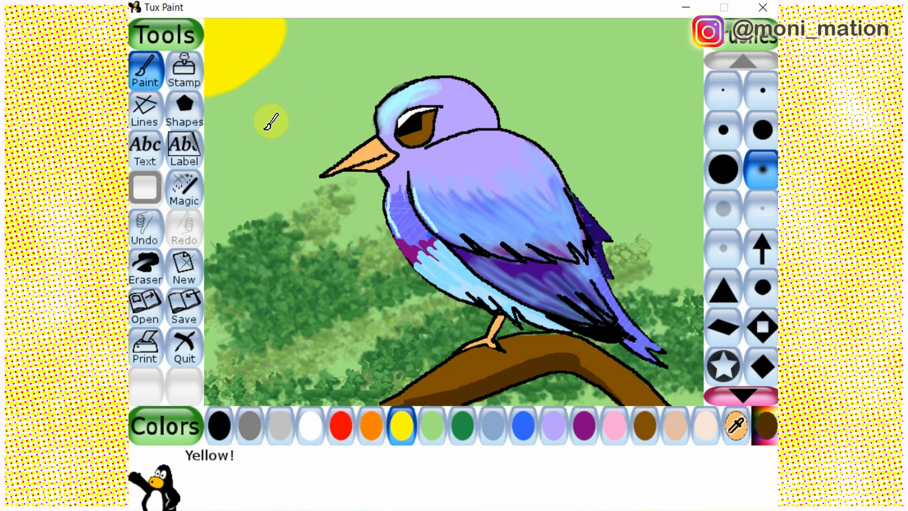
# Paint alternating long and short yellow rays radiating from the sun.
pyautogui.moveTo(219, 115)
pyautogui.mouseDown()
pyautogui.moveTo(245, 158)
pyautogui.moveTo(262, 134)
pyautogui.mouseUp()
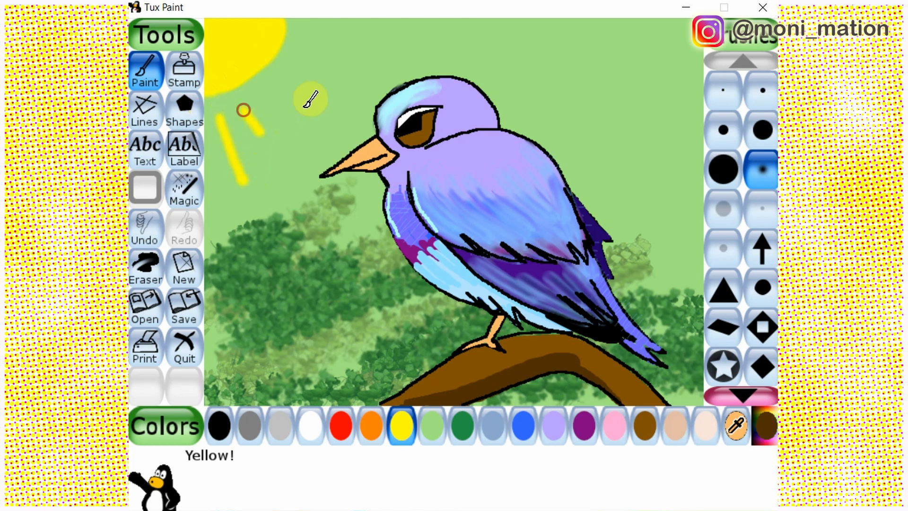
pyautogui.moveTo(267, 92); pyautogui.dragTo(334, 150)
pyautogui.moveTo(290, 75); pyautogui.dragTo(314, 97)
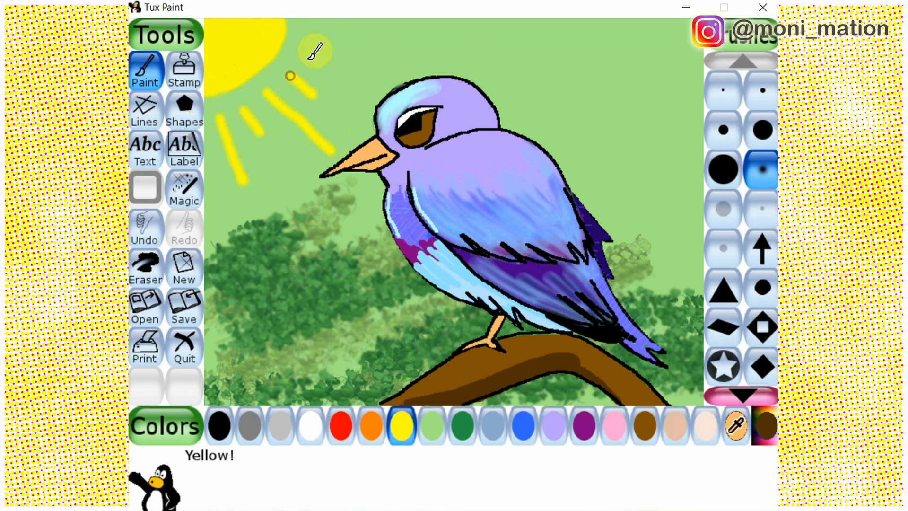
pyautogui.moveTo(303, 56); pyautogui.dragTo(380, 84)
pyautogui.moveTo(315, 41); pyautogui.dragTo(349, 43)
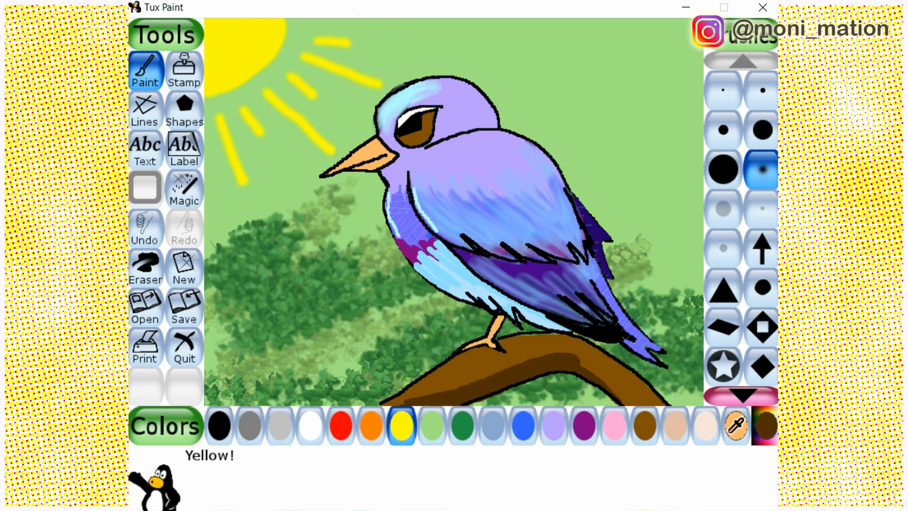
# Add fine feather texture over the head, wing, tail and belly with the mesh brush in a custom cyan.
pyautogui.scroll(-6, 745, 390)
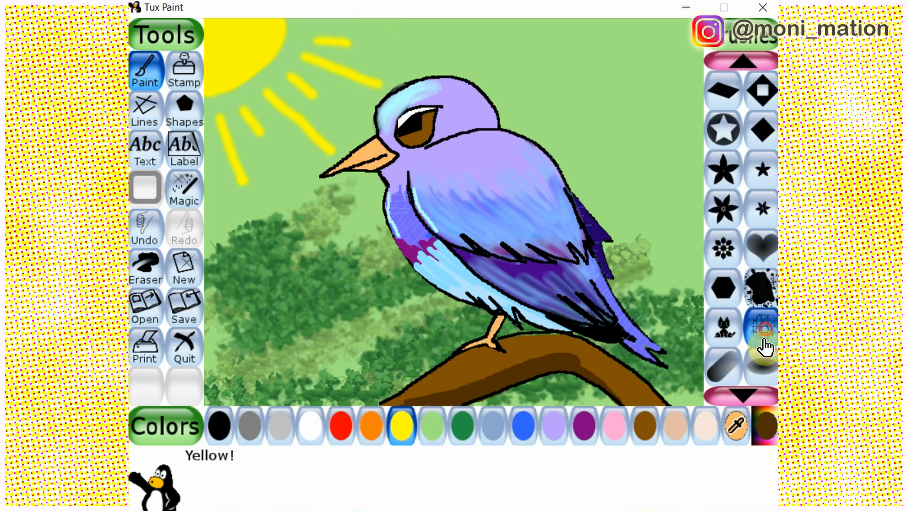
pyautogui.click(765, 426)
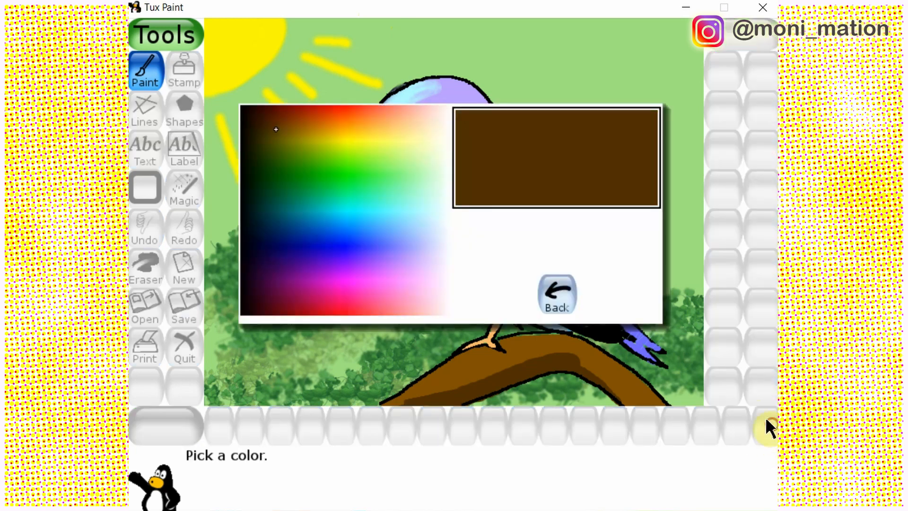
pyautogui.click(397, 217)
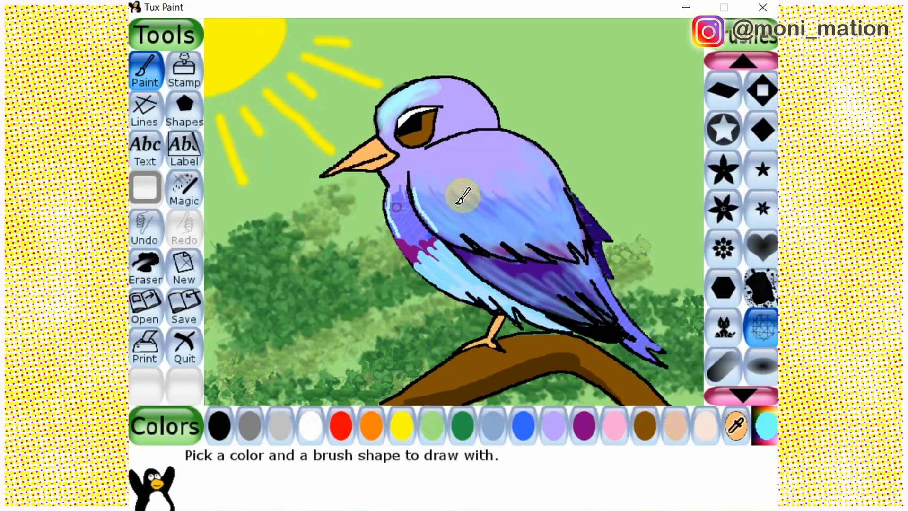
pyautogui.moveTo(424, 173)
pyautogui.mouseDown()
pyautogui.moveTo(407, 210)
pyautogui.moveTo(441, 263)
pyautogui.moveTo(500, 193)
pyautogui.moveTo(433, 179)
pyautogui.moveTo(470, 235)
pyautogui.moveTo(500, 253)
pyautogui.moveTo(549, 256)
pyautogui.moveTo(519, 215)
pyautogui.moveTo(463, 199)
pyautogui.moveTo(518, 243)
pyautogui.moveTo(589, 251)
pyautogui.mouseUp()
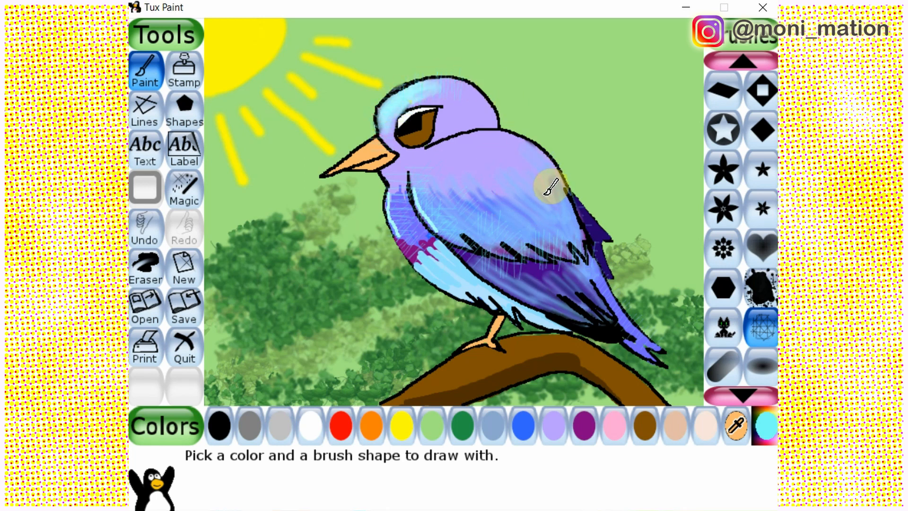
pyautogui.moveTo(584, 229)
pyautogui.mouseDown()
pyautogui.moveTo(622, 290)
pyautogui.moveTo(648, 310)
pyautogui.moveTo(634, 320)
pyautogui.moveTo(674, 360)
pyautogui.mouseUp()
pyautogui.moveTo(416, 252)
pyautogui.mouseDown()
pyautogui.moveTo(520, 320)
pyautogui.moveTo(570, 321)
pyautogui.mouseUp()
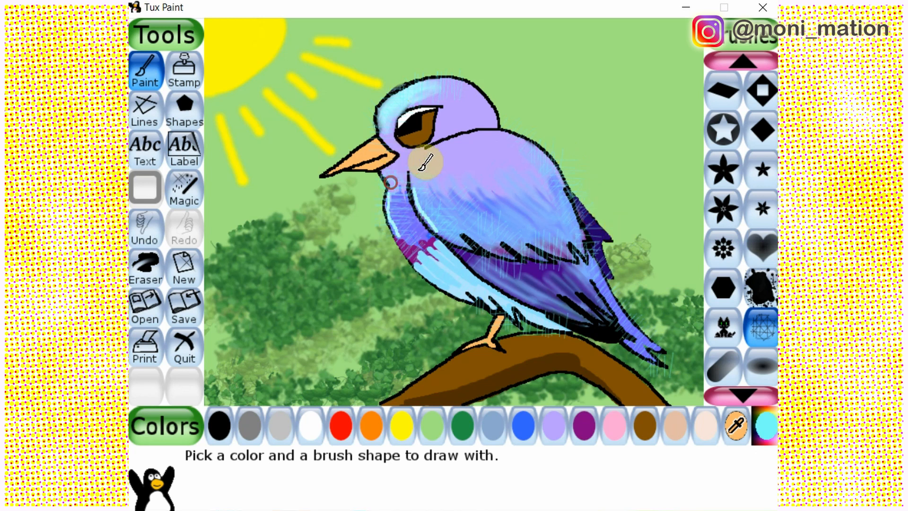
# Add small yellow sparkles around the bird's head, neck and back with the thin cross-shaped brush.
pyautogui.click(748, 384)
pyautogui.click(748, 383)
pyautogui.click(749, 385)
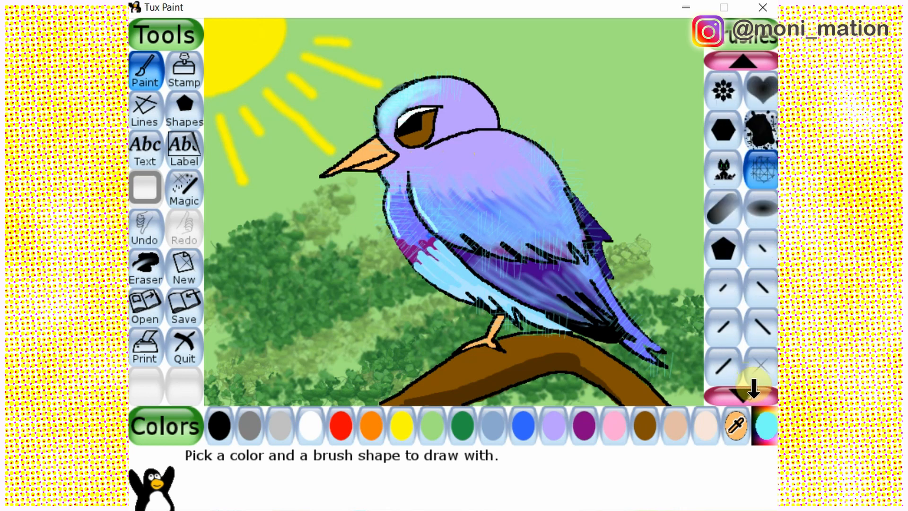
pyautogui.click(752, 386)
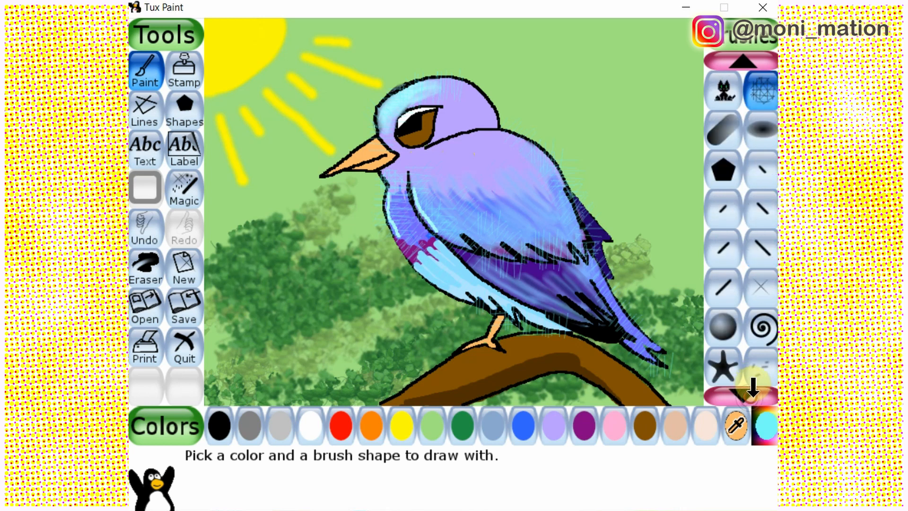
pyautogui.click(760, 297)
pyautogui.click(403, 428)
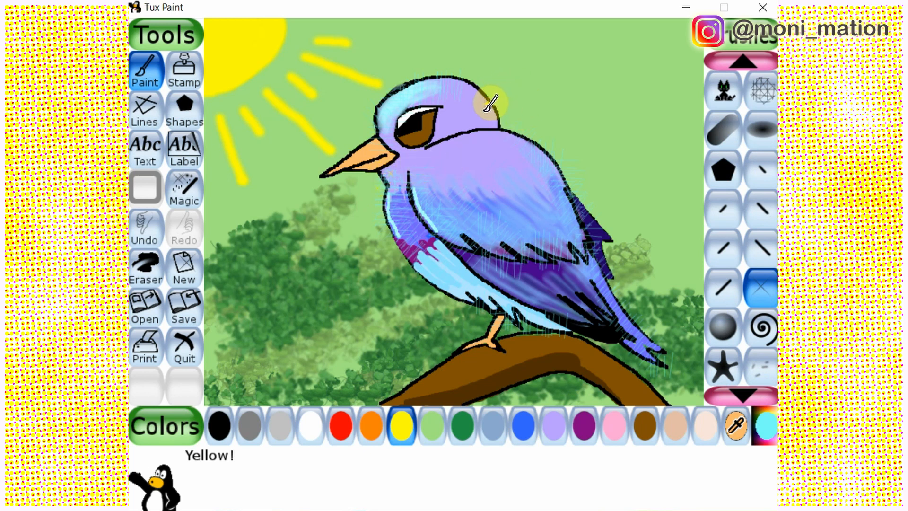
pyautogui.click(380, 102)
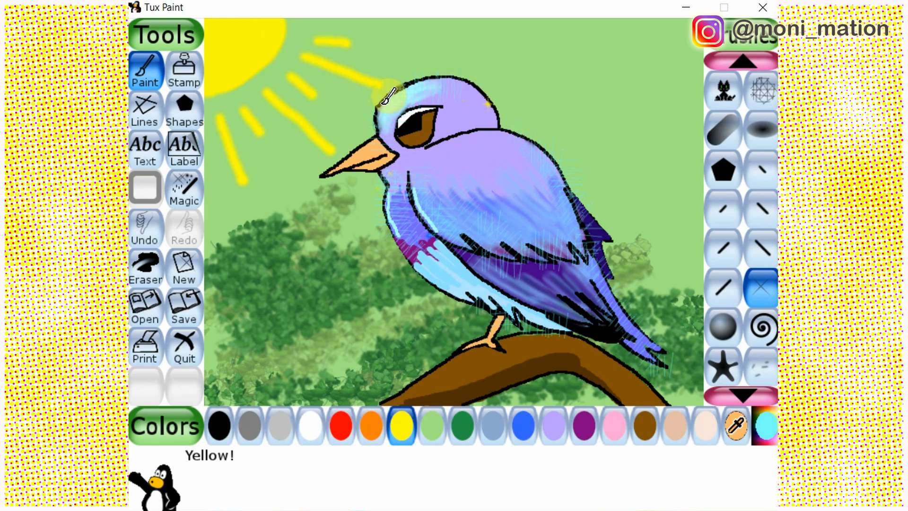
pyautogui.click(565, 200)
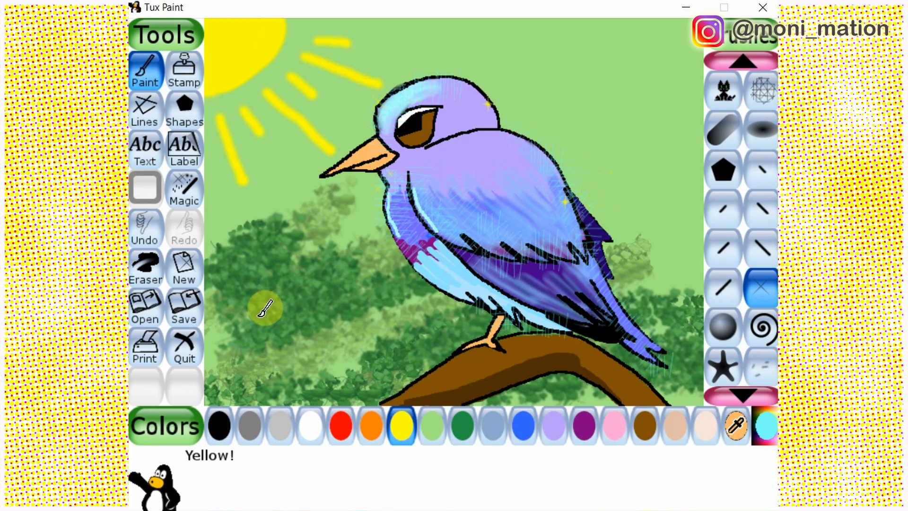
# Save the bird drawing.
pyautogui.click(180, 305)
pyautogui.click(293, 222)
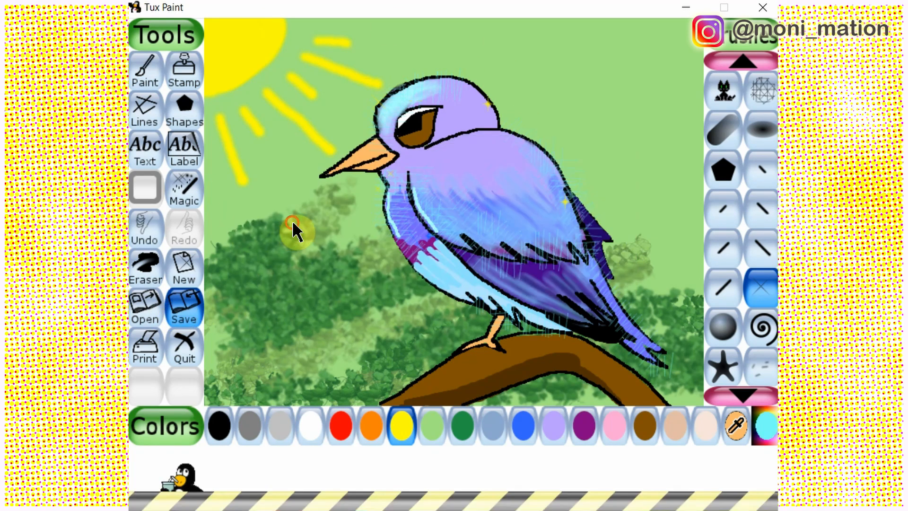